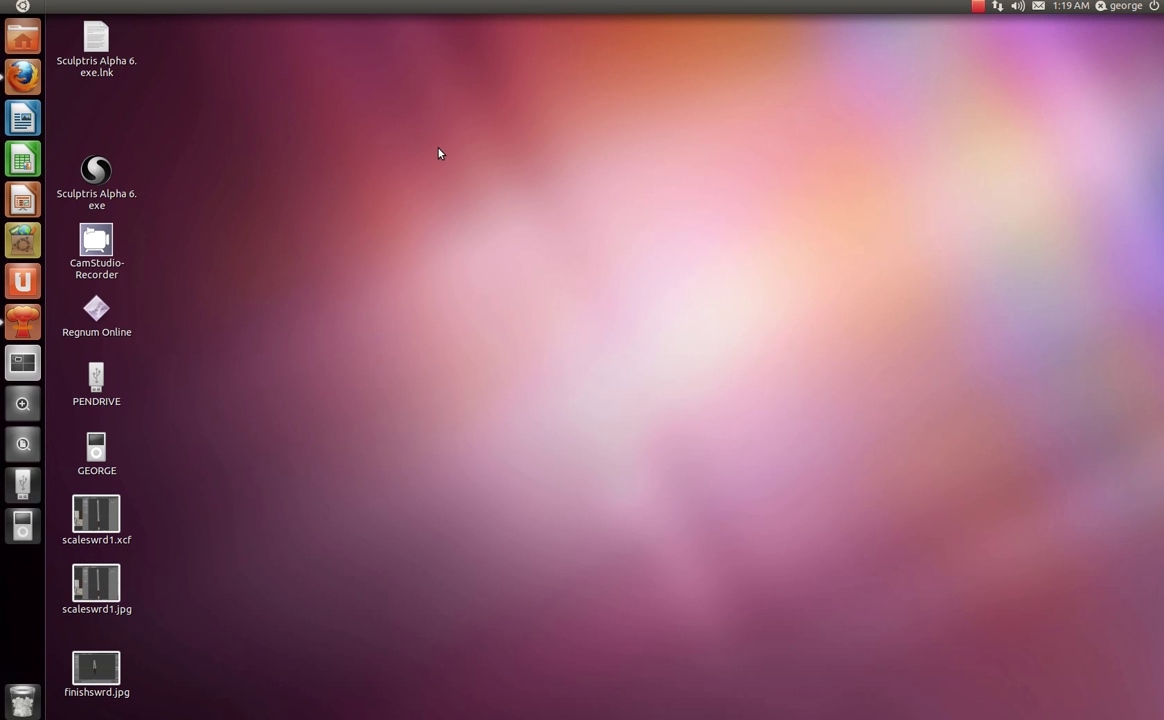
- Launch Blender and dismiss its splash screen
{"action": "key", "text": "super"}
{"action": "type", "text": "blender"}
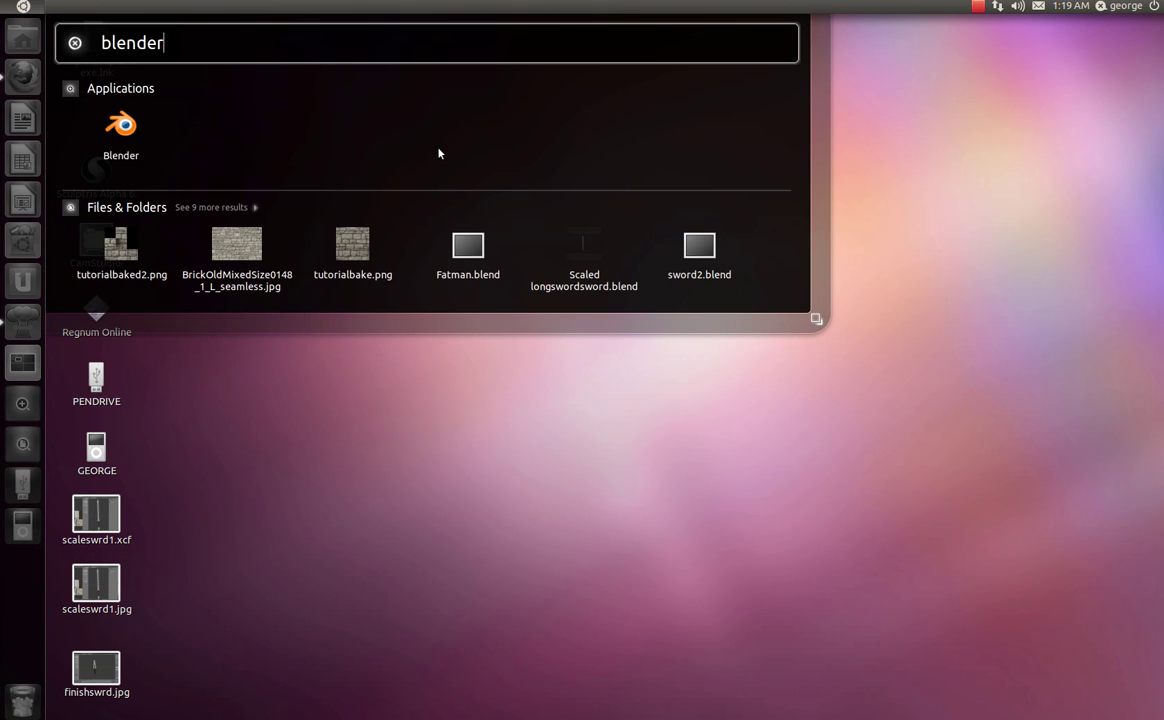
{"action": "left_click", "coordinate": [122, 138]}
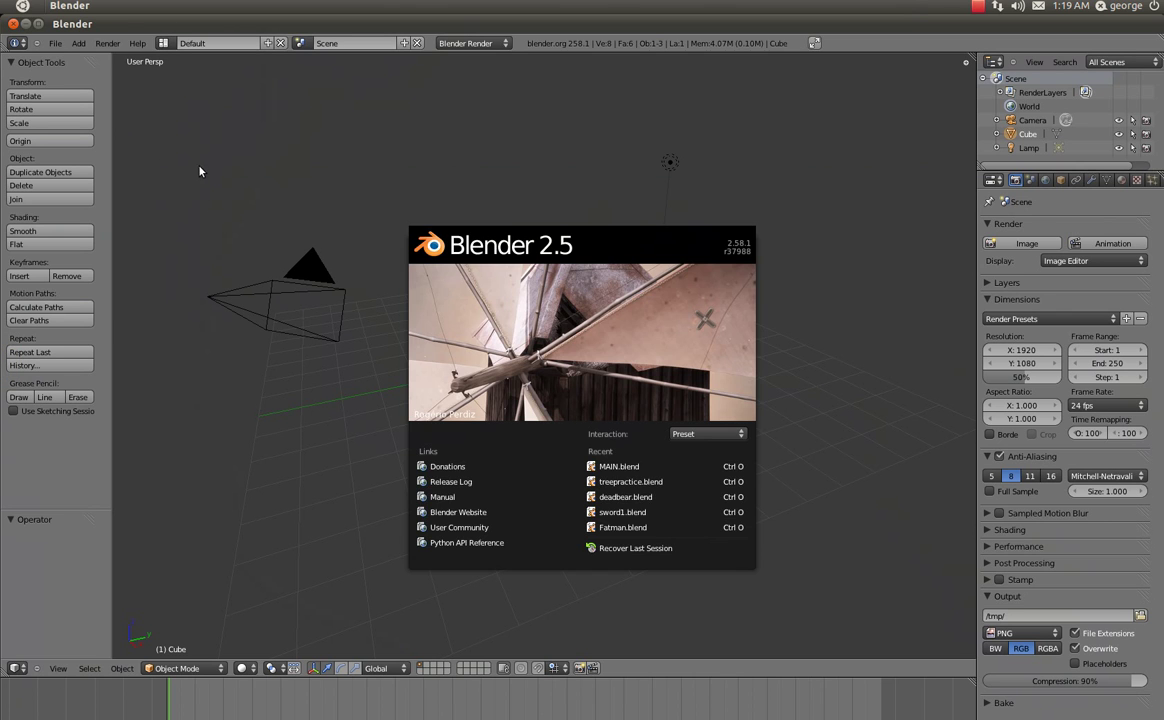
{"action": "left_click", "coordinate": [206, 185]}
- Delete the default camera, cube and lamp from the scene
{"action": "right_click", "coordinate": [323, 288]}
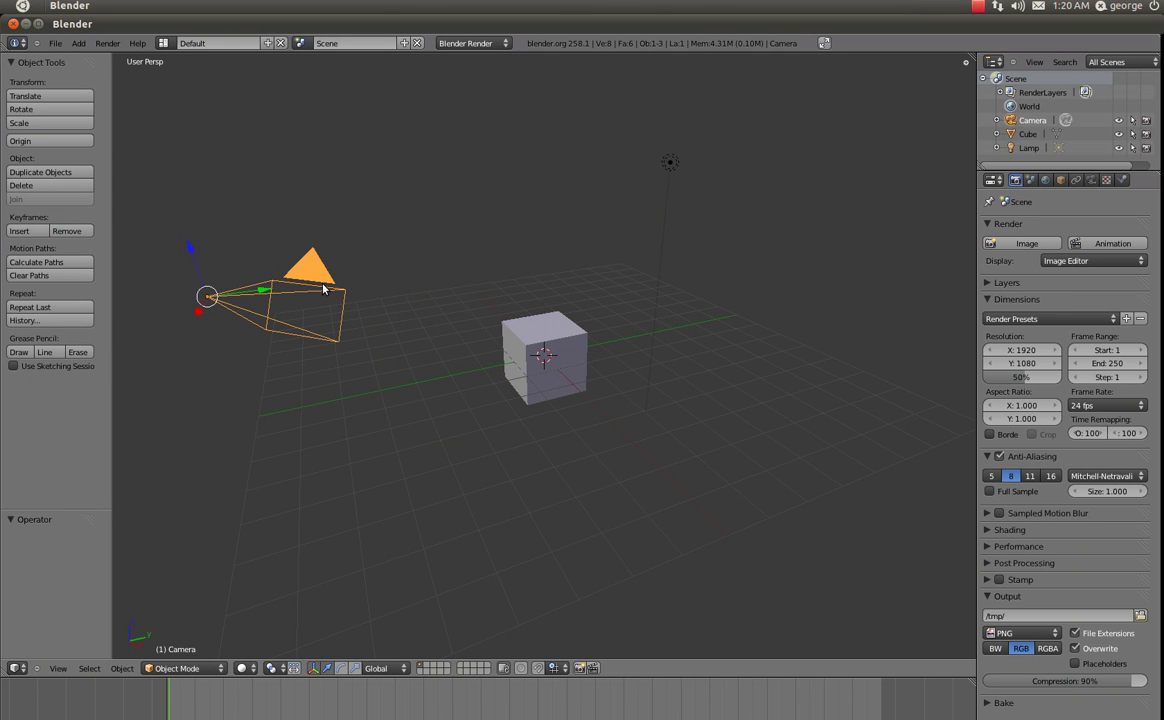
{"action": "key", "text": "x"}
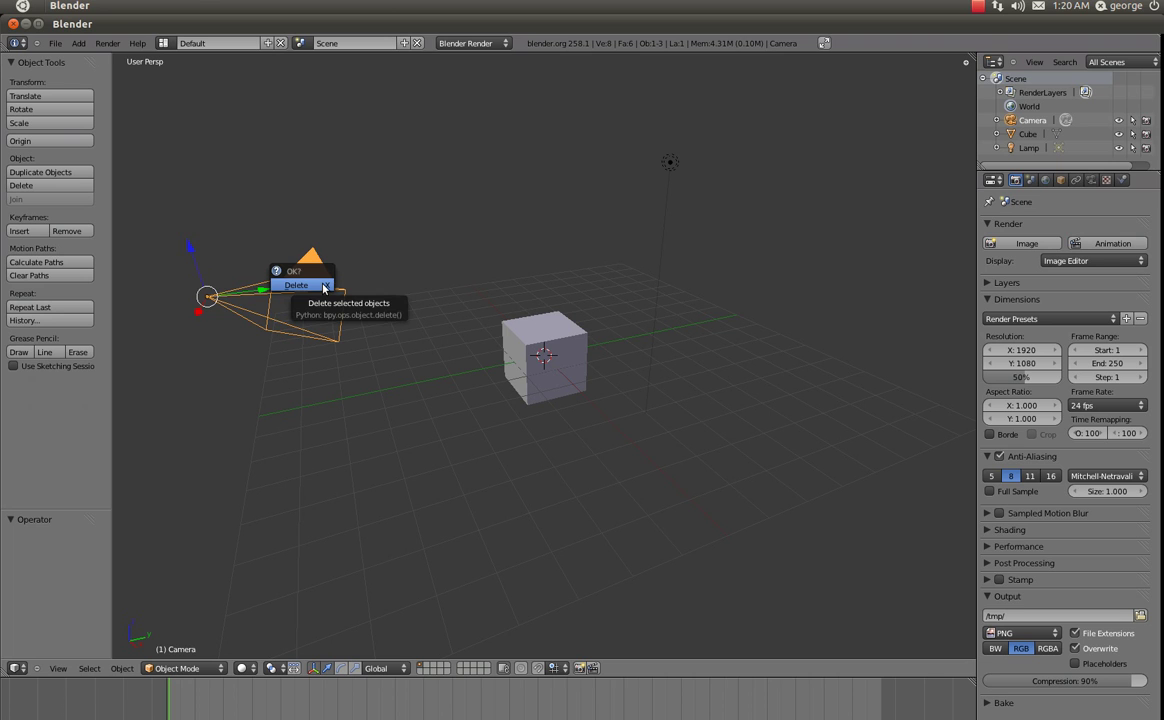
{"action": "left_click", "coordinate": [324, 287]}
{"action": "scroll", "coordinate": [470, 470], "scroll_direction": "up", "scroll_amount": 4}
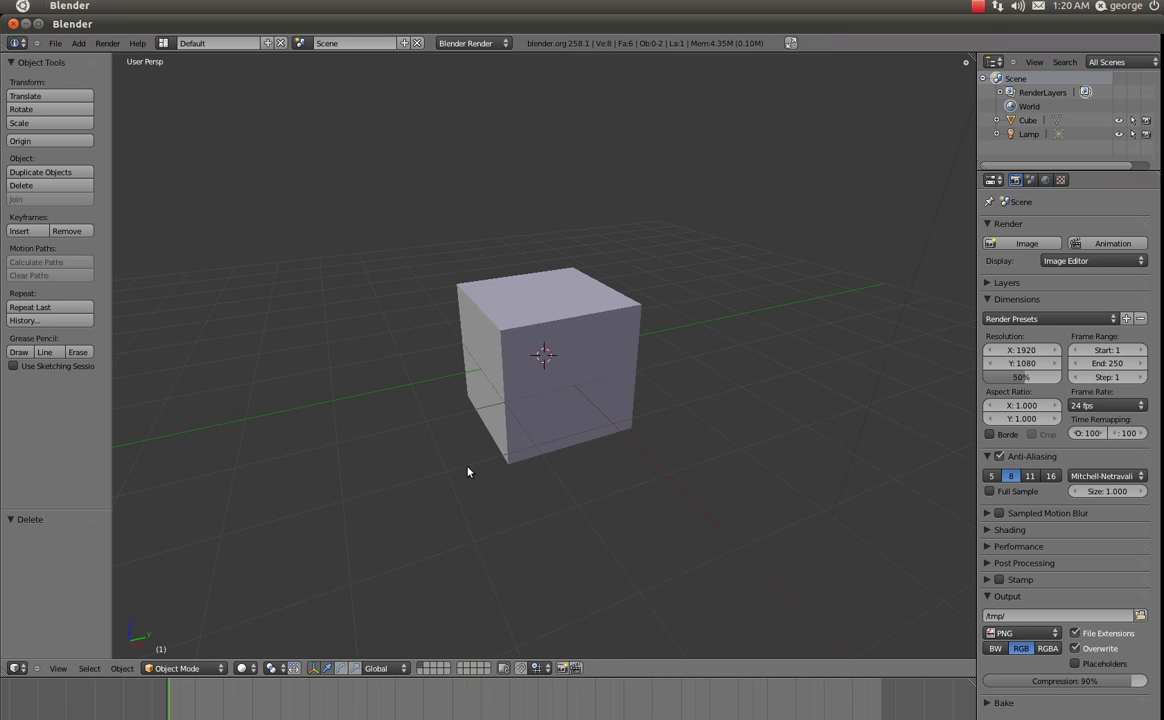
{"action": "right_click", "coordinate": [521, 400]}
{"action": "scroll", "coordinate": [521, 400], "scroll_direction": "down", "scroll_amount": 3}
{"action": "key", "text": "Delete"}
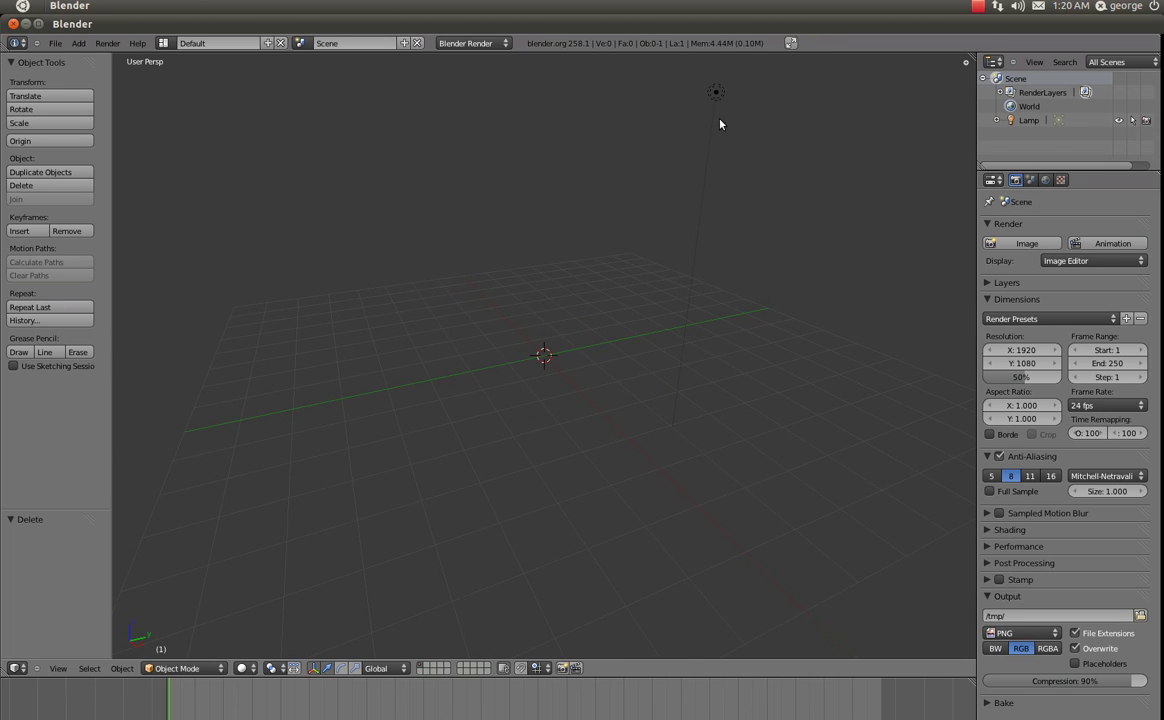
{"action": "right_click", "coordinate": [717, 93]}
{"action": "key", "text": "x"}
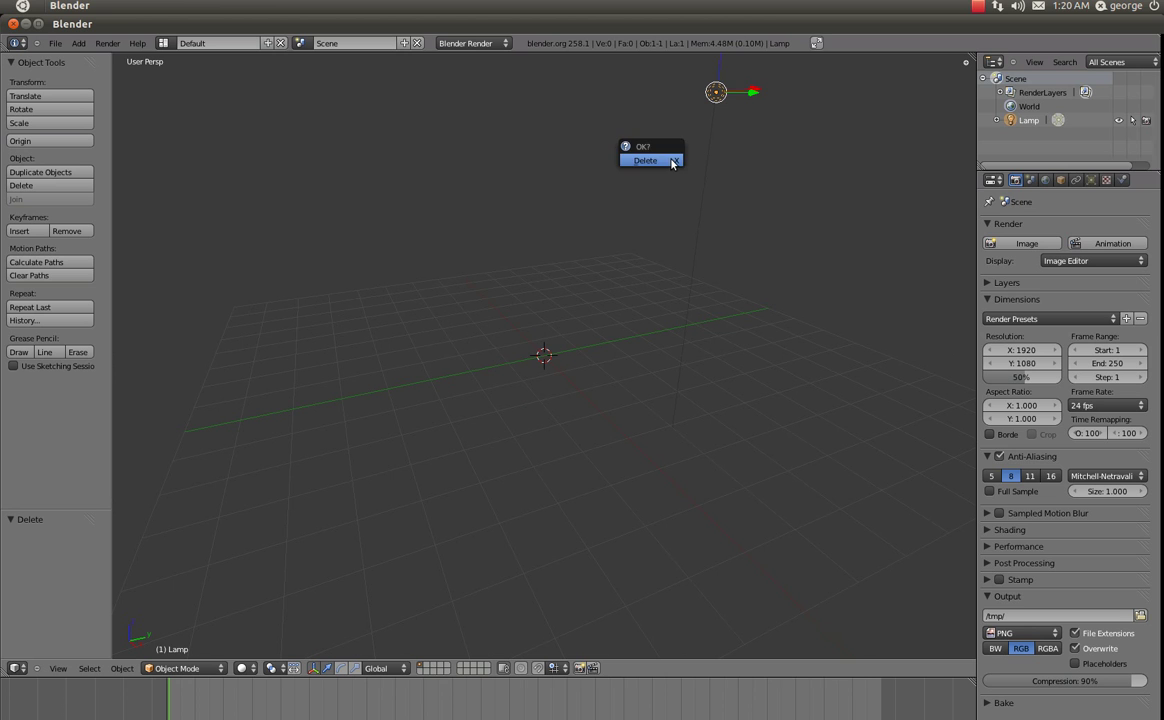
{"action": "left_click", "coordinate": [673, 163]}
- Enable Ambient Occlusion in the World settings
{"action": "middle_click_drag", "start_coordinate": [377, 421], "coordinate": [490, 510]}
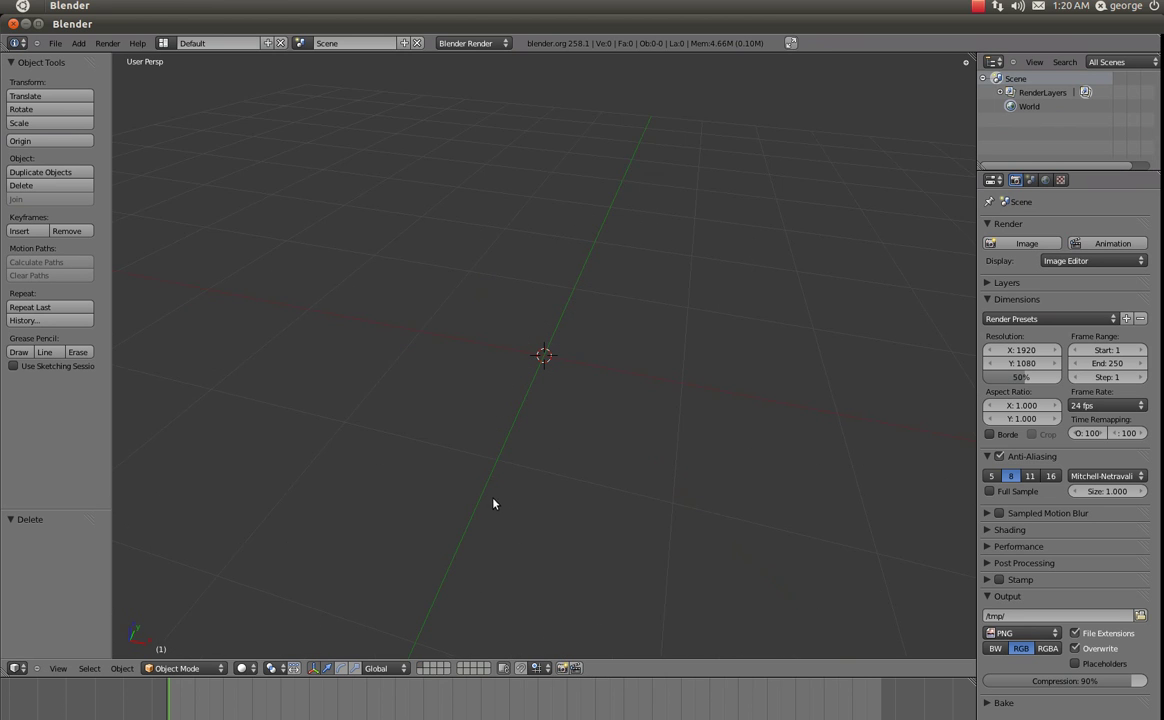
{"action": "middle_click_drag", "start_coordinate": [711, 452], "coordinate": [452, 439]}
{"action": "left_click", "coordinate": [1046, 181]}
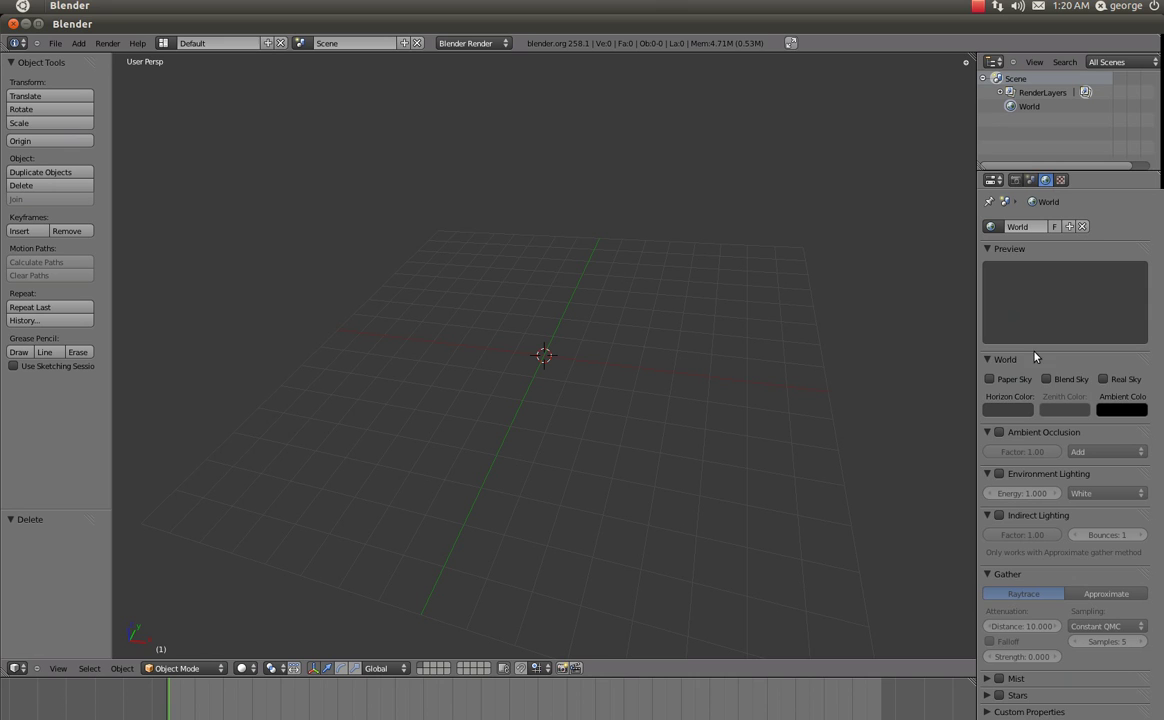
{"action": "left_click", "coordinate": [1000, 432]}
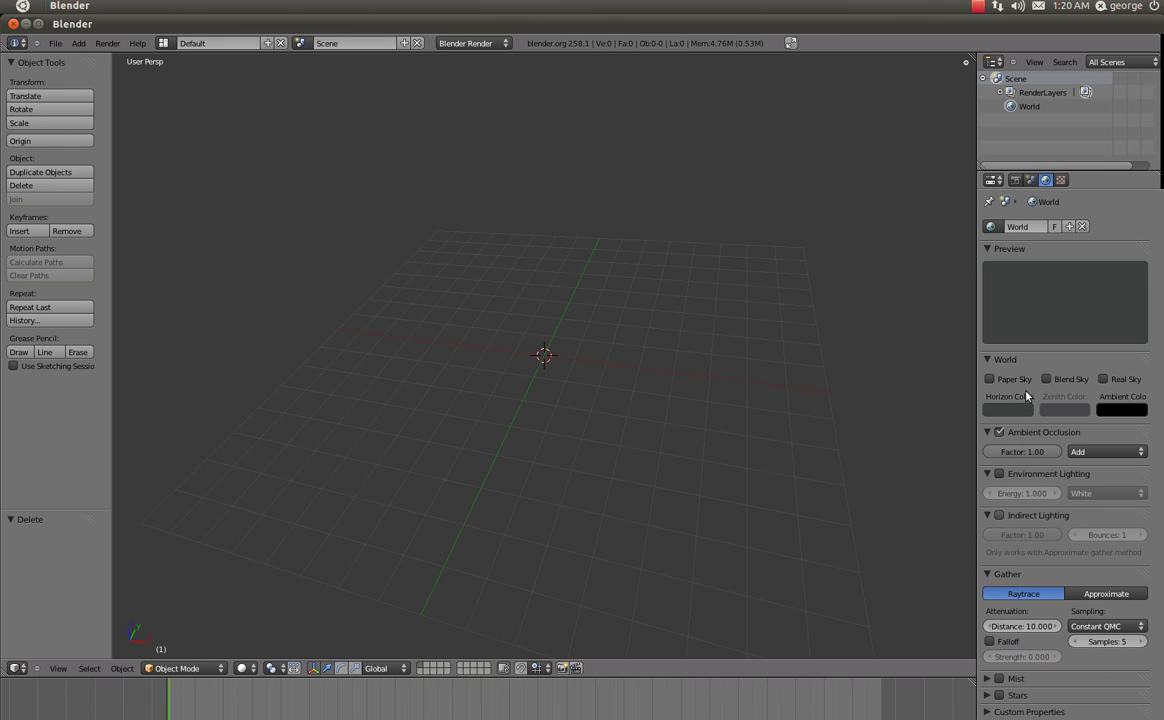
- Add a cube mesh at the centre of the scene
{"action": "middle_click_drag", "start_coordinate": [822, 264], "coordinate": [582, 375]}
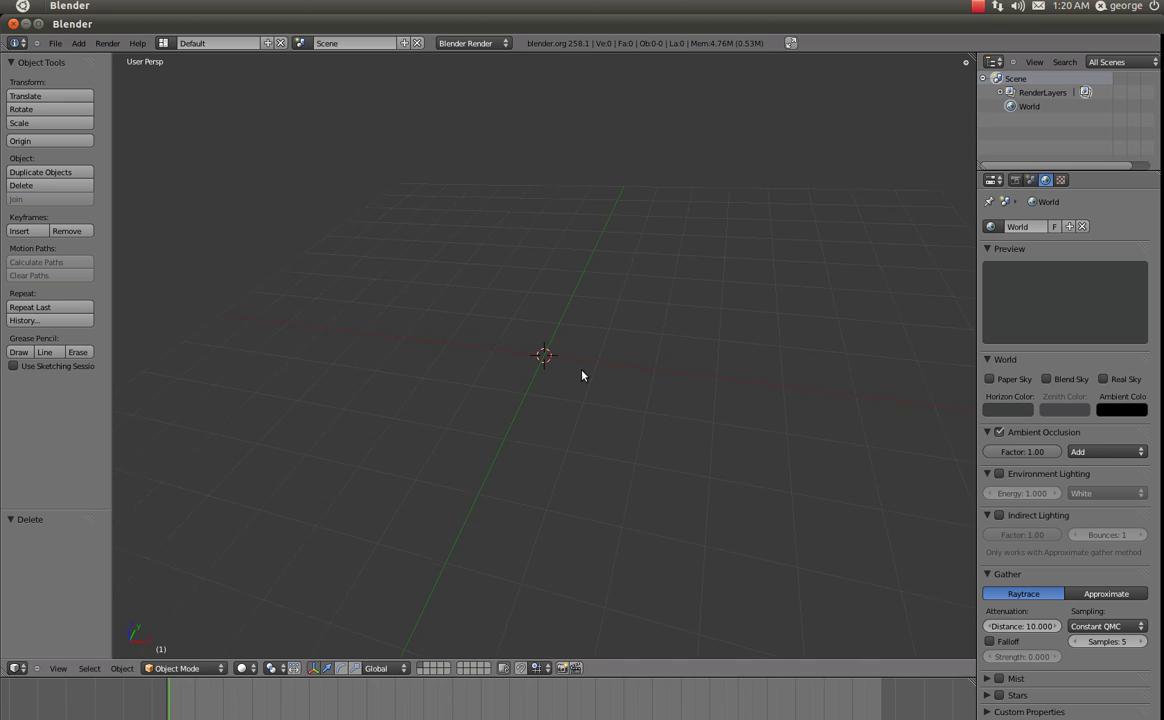
{"action": "key", "text": "shift+a"}
{"action": "mouse_move", "coordinate": [565, 362]}
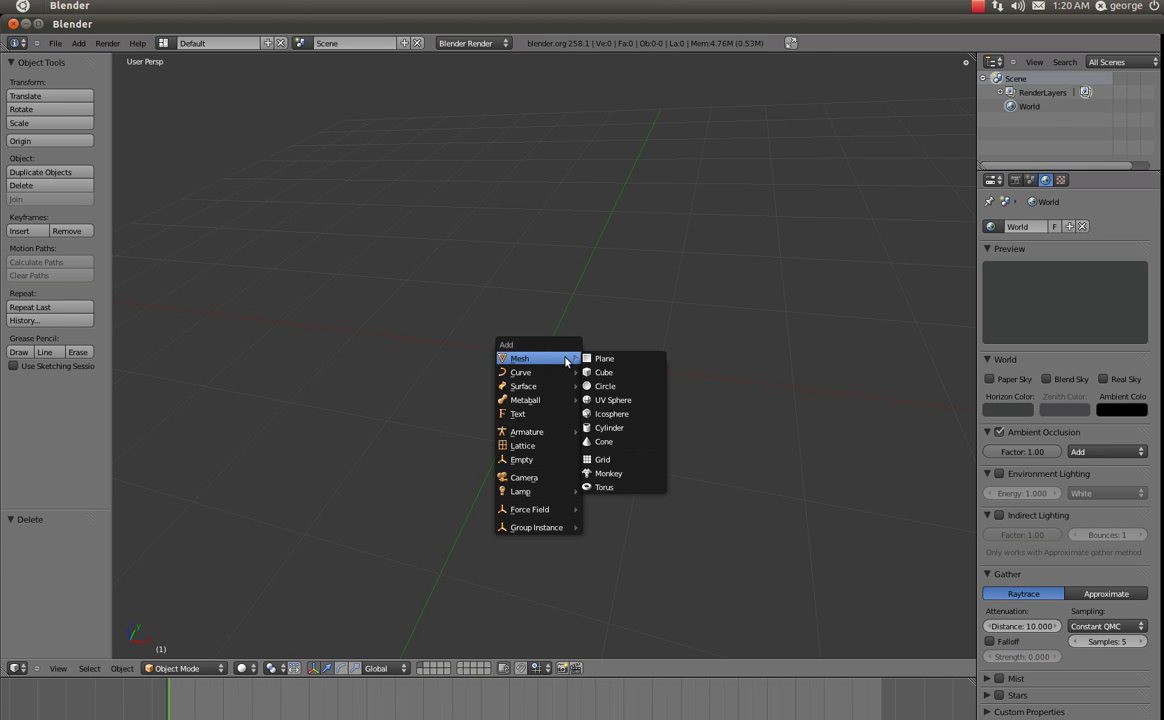
{"action": "left_click", "coordinate": [625, 376]}
{"action": "scroll", "coordinate": [614, 381], "scroll_direction": "down", "scroll_amount": 4}
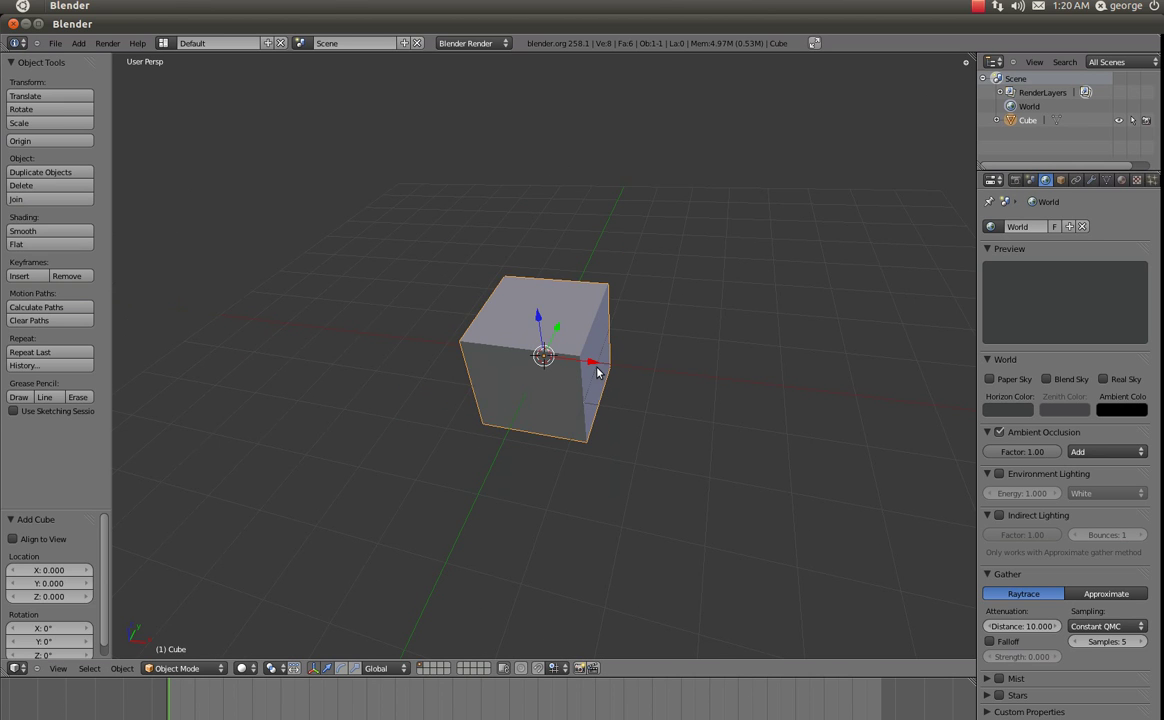
- Duplicate the cube about 2.3 units along X and 0.93 along Y, then move the copy about -0.13 along X
{"action": "key", "text": "shift+d"}
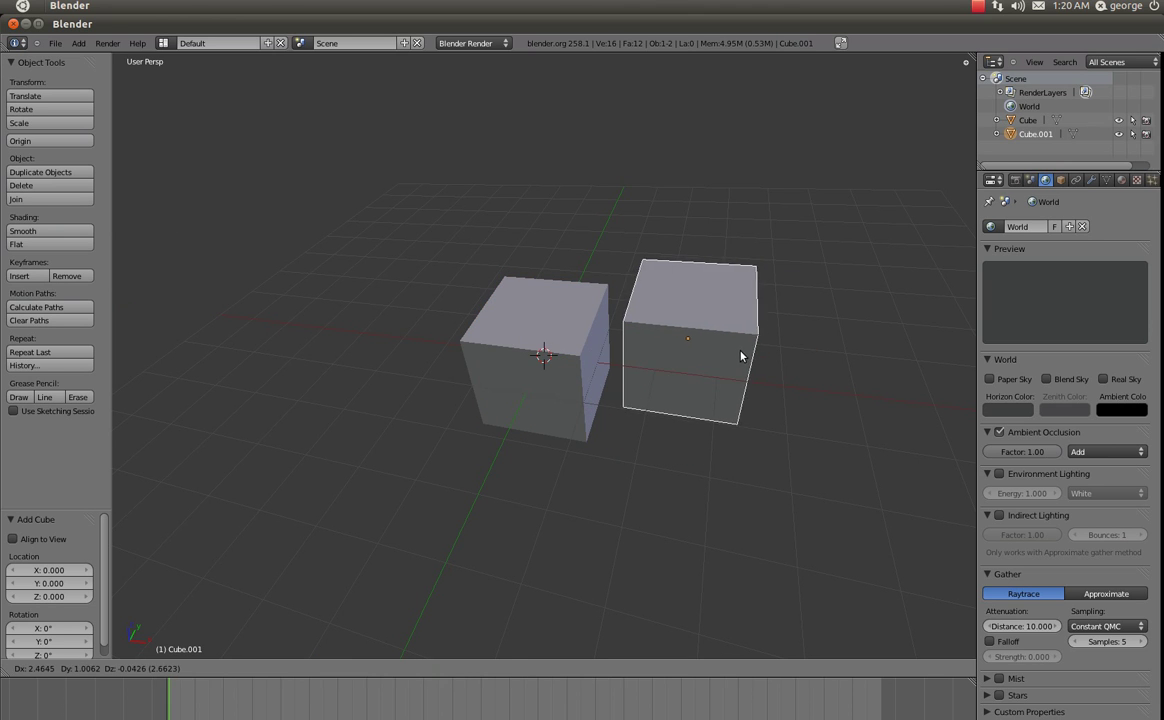
{"action": "left_click", "coordinate": [731, 357]}
{"action": "middle_click_drag", "start_coordinate": [731, 357], "coordinate": [562, 488]}
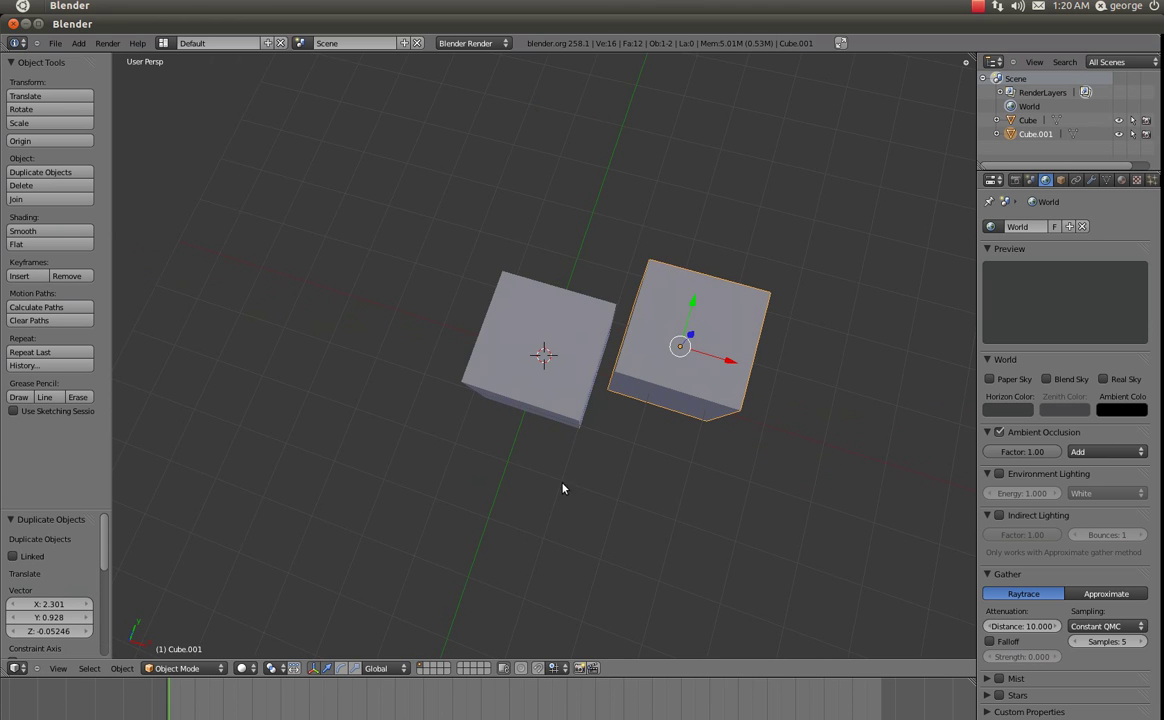
{"action": "key", "text": "g"}
{"action": "key", "text": "x"}
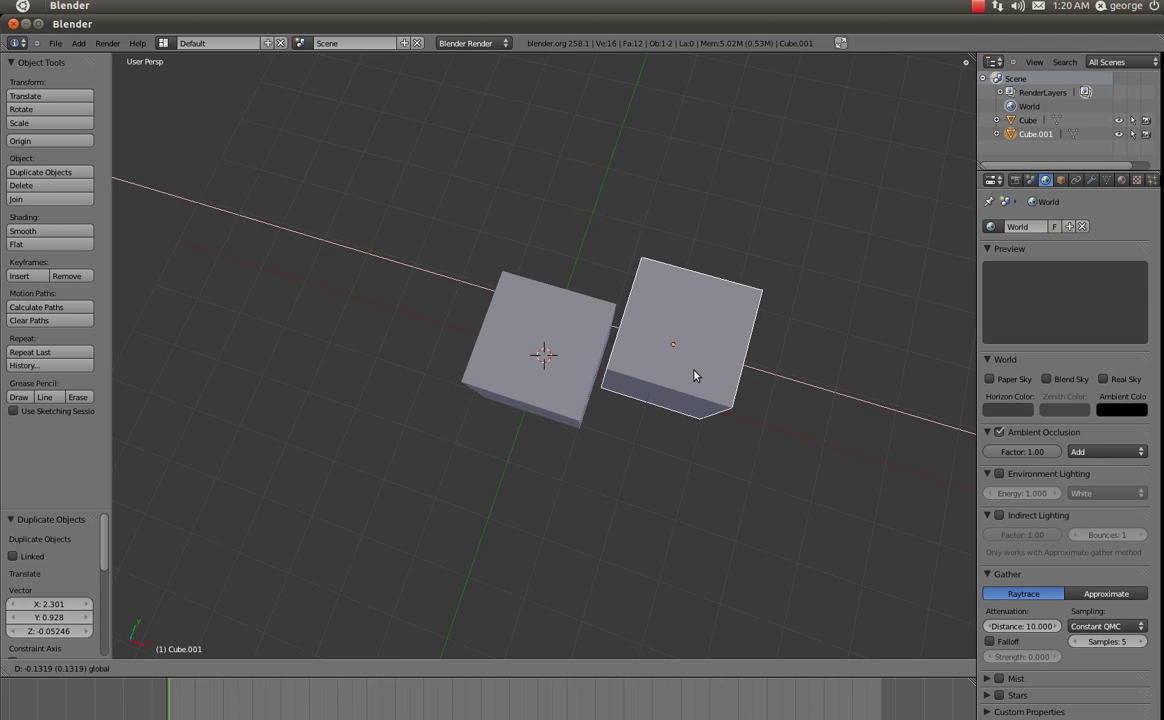
{"action": "left_click", "coordinate": [694, 377]}
- Select the original cube and switch to the UV Editing screen layout
{"action": "middle_click_drag", "start_coordinate": [694, 377], "coordinate": [678, 280]}
{"action": "scroll", "coordinate": [600, 384], "scroll_direction": "up", "scroll_amount": 4}
{"action": "middle_click_drag", "start_coordinate": [706, 431], "coordinate": [556, 421]}
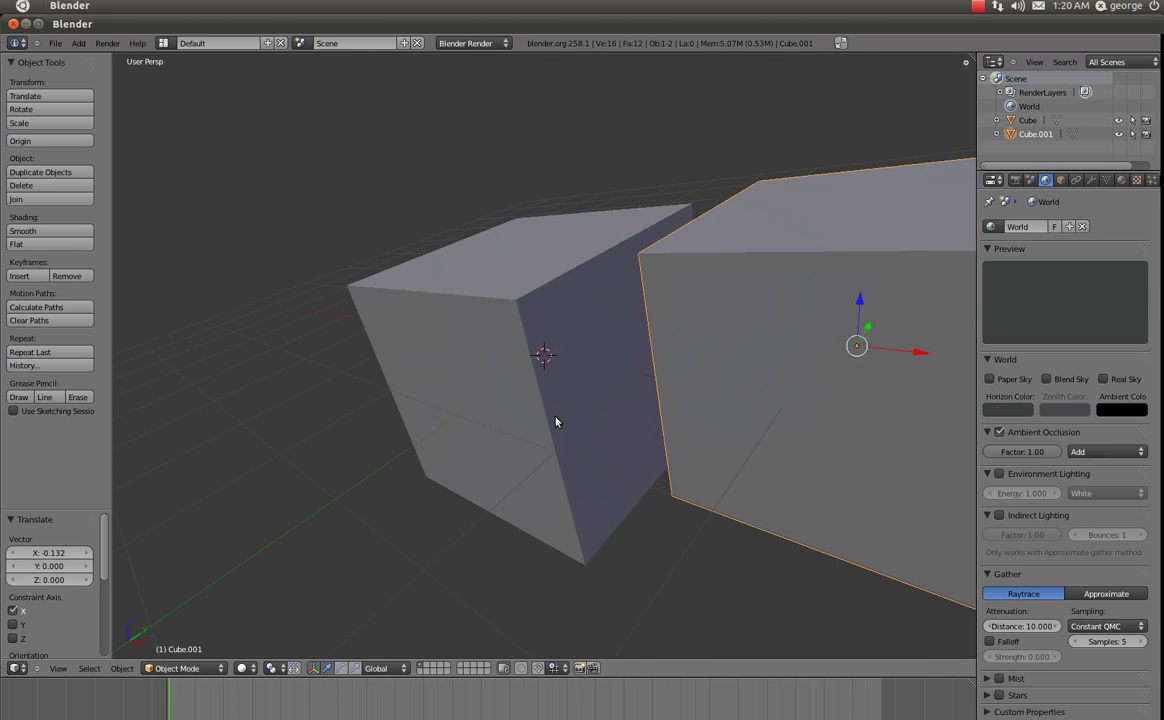
{"action": "scroll", "coordinate": [556, 414], "scroll_direction": "up", "scroll_amount": 2, "text": "shift"}
{"action": "scroll", "coordinate": [553, 353], "scroll_direction": "down", "scroll_amount": 2}
{"action": "middle_click_drag", "start_coordinate": [553, 353], "coordinate": [488, 361]}
{"action": "middle_click_drag", "start_coordinate": [488, 361], "coordinate": [462, 478], "text": "shift"}
{"action": "right_click", "coordinate": [462, 478]}
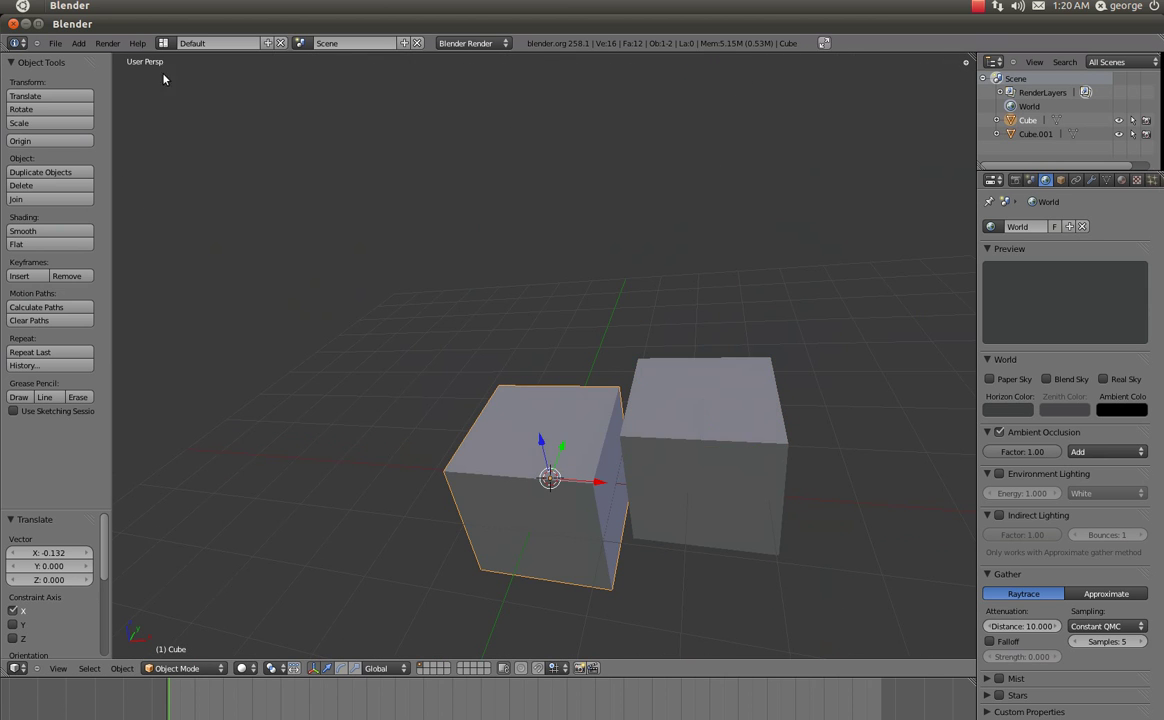
{"action": "left_click", "coordinate": [163, 43]}
{"action": "left_click", "coordinate": [201, 134]}
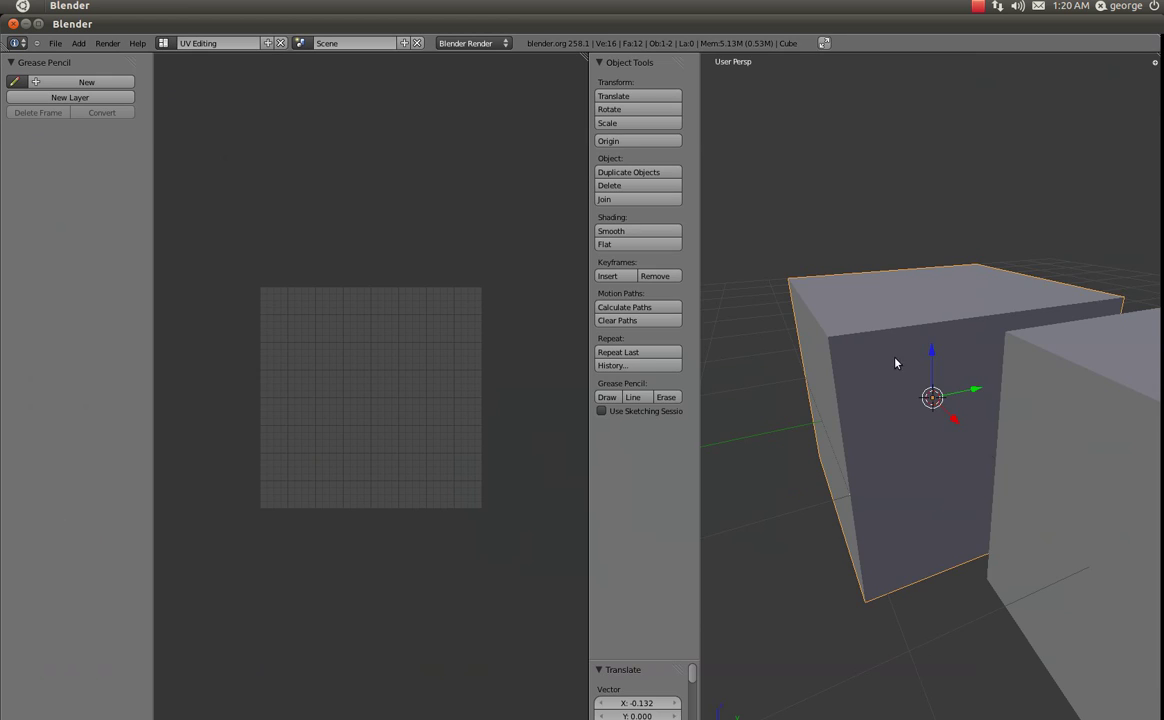
- Enter Edit Mode on the original cube and mark all its edges as seams
{"action": "scroll", "coordinate": [896, 363], "scroll_direction": "down", "scroll_amount": 5}
{"action": "key", "text": "Tab"}
{"action": "key", "text": "ctrl+e"}
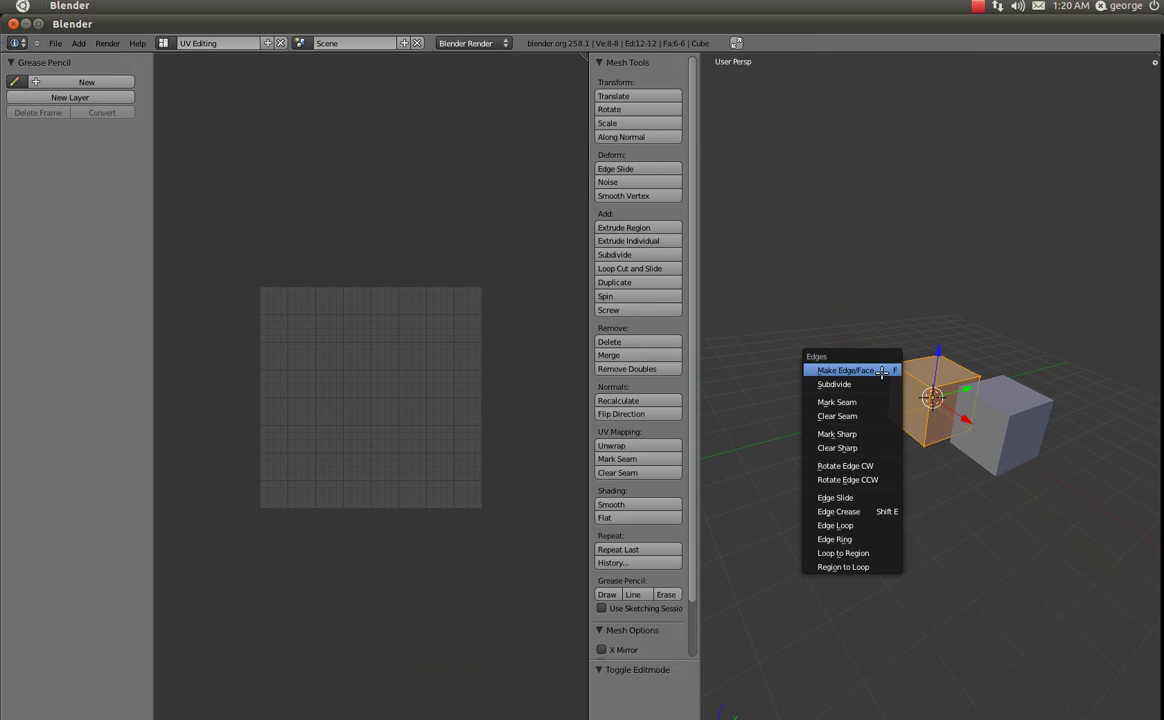
{"action": "left_click", "coordinate": [878, 401]}
- Select the whole mesh of the original cube and unwrap it into the UV editor
{"action": "key", "text": "a"}
{"action": "key", "text": "a"}
{"action": "key", "text": "u"}
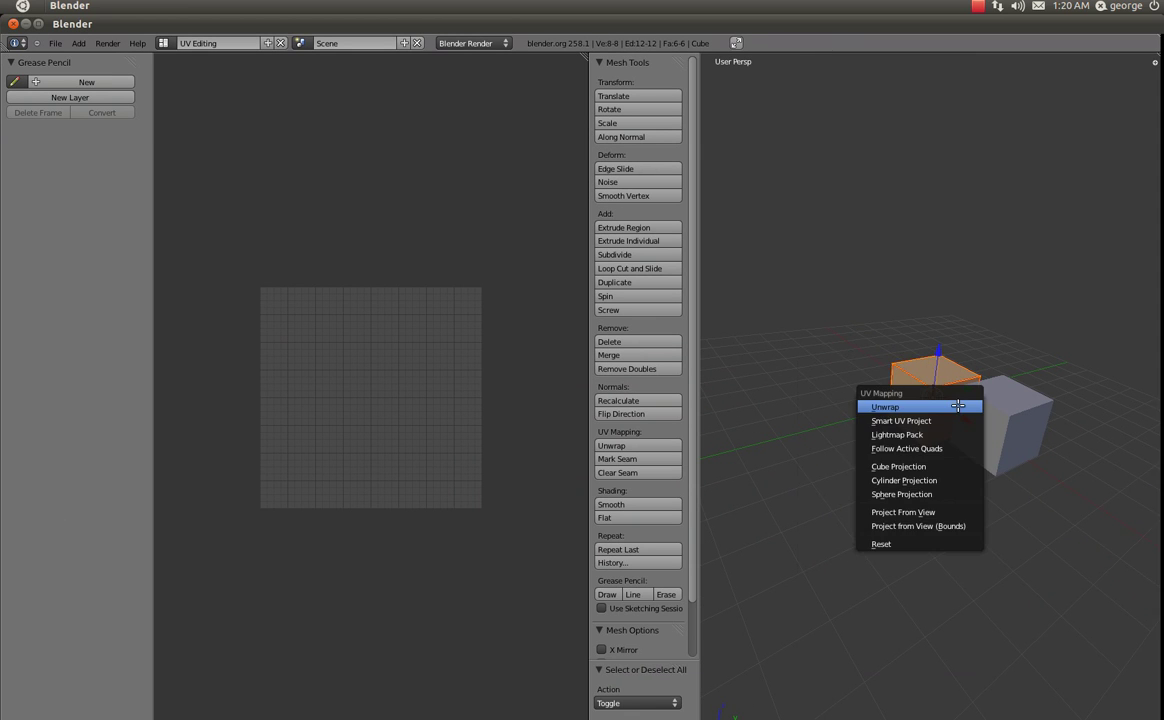
{"action": "left_click", "coordinate": [957, 406]}
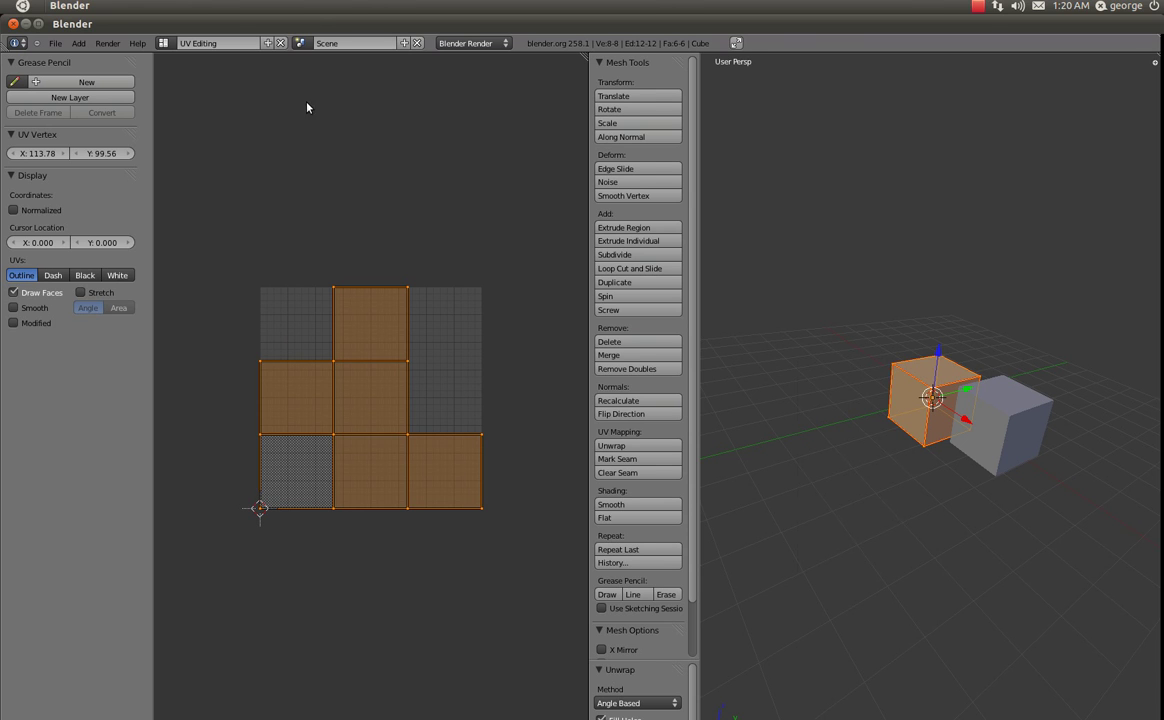
- Maximize the window and create a new blank image named tutbaking3 for the cube's UV layout
{"action": "double_click", "coordinate": [312, 19]}
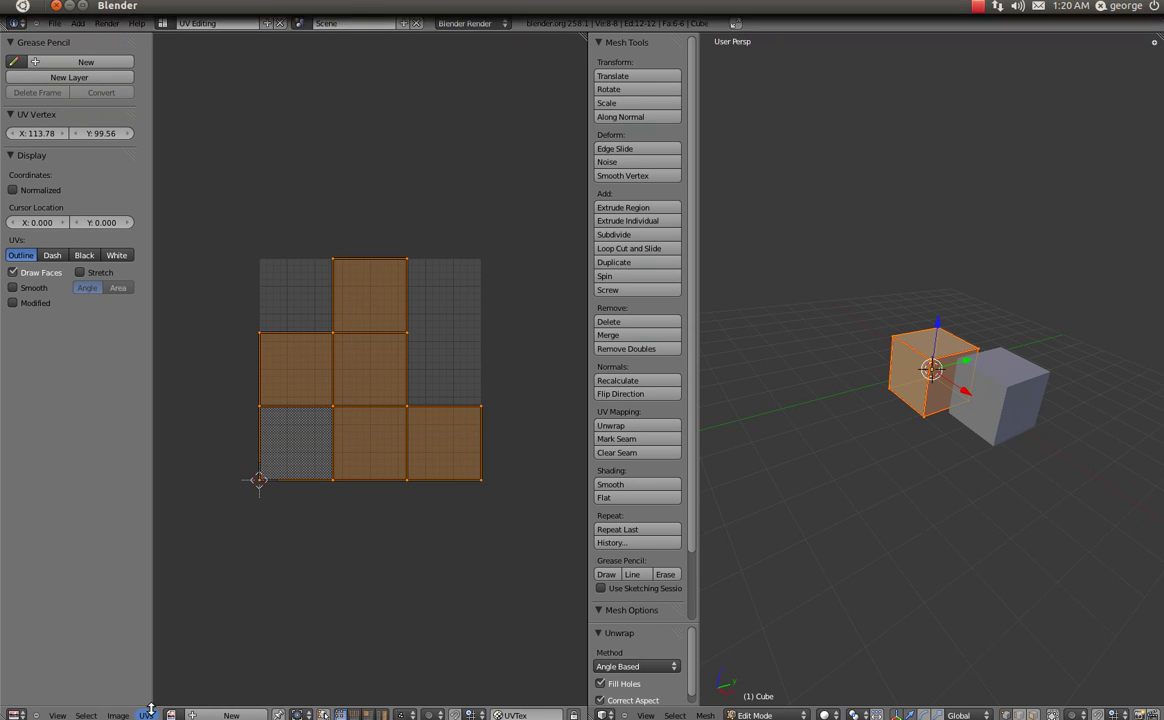
{"action": "left_click", "coordinate": [200, 715]}
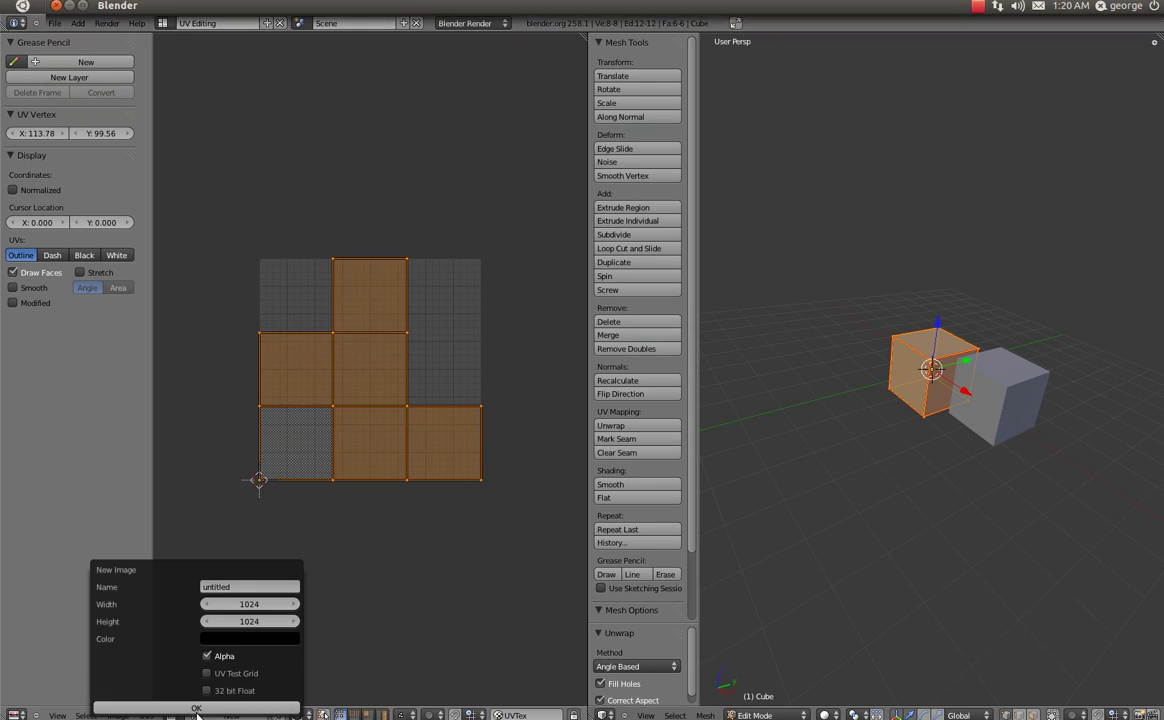
{"action": "left_click", "coordinate": [246, 586]}
{"action": "type", "text": "tut"}
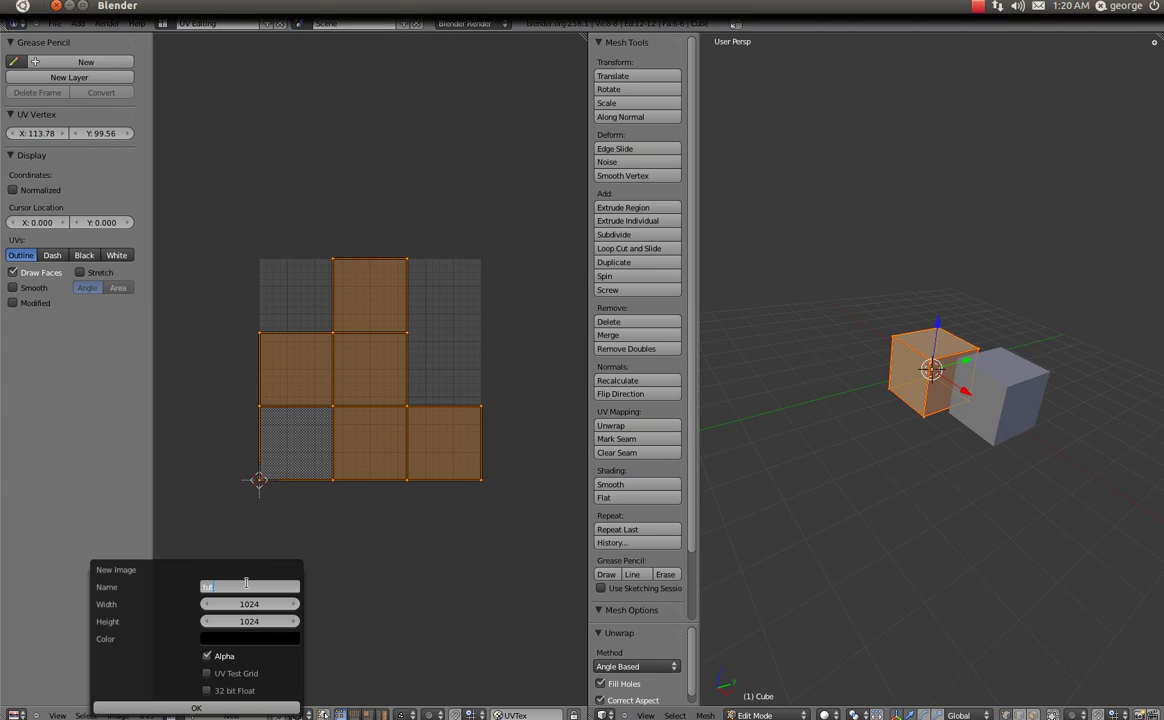
{"action": "type", "text": "baking"}
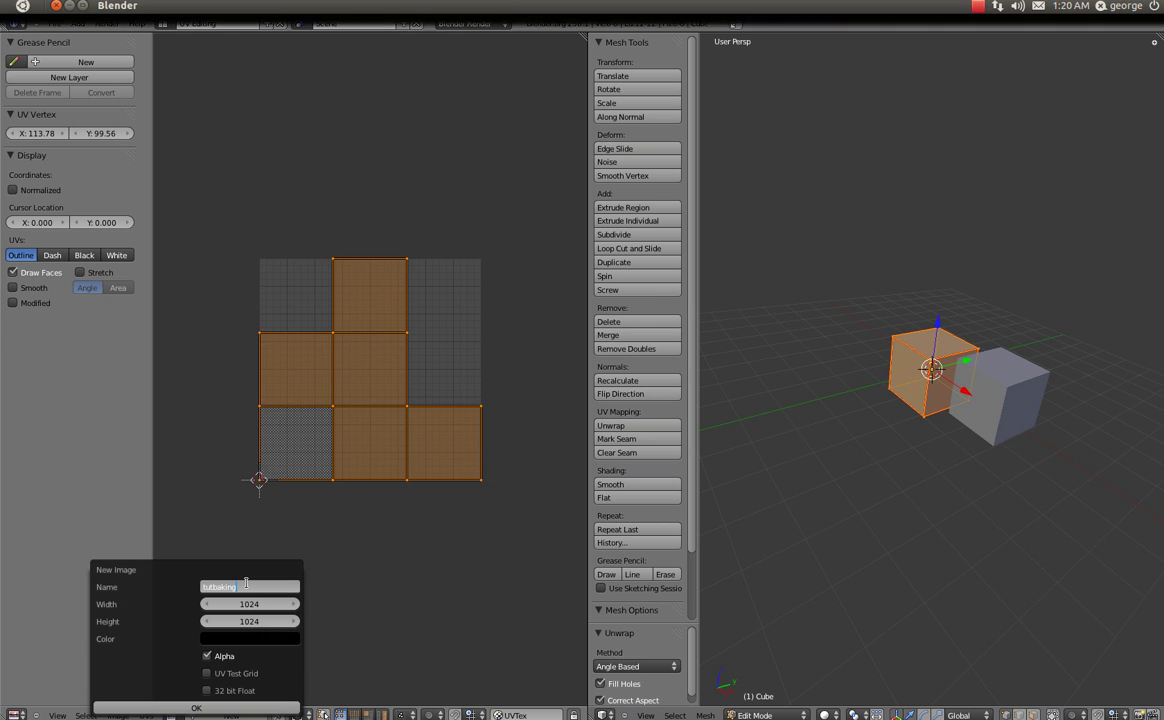
{"action": "type", "text": "3"}
{"action": "key", "text": "Return"}
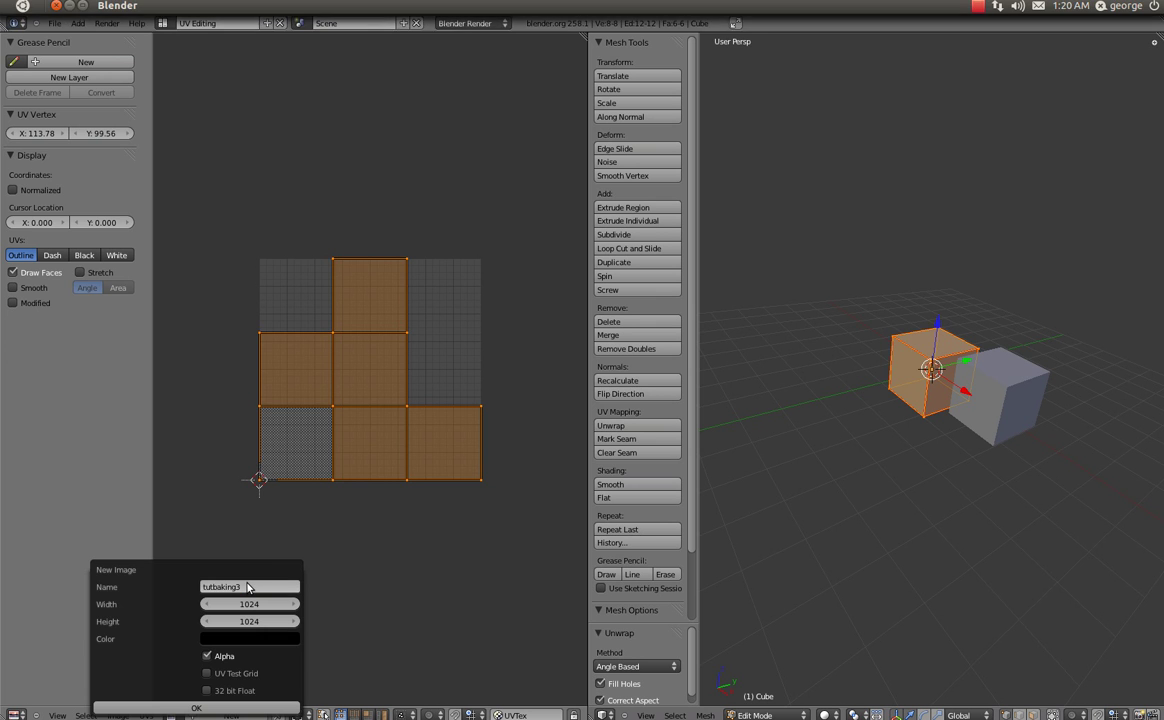
{"action": "left_click", "coordinate": [190, 705]}
- Search for the Bake operator and bake the cube's shading onto the tutbaking3 image
{"action": "scroll", "coordinate": [233, 522], "scroll_direction": "down", "scroll_amount": 3}
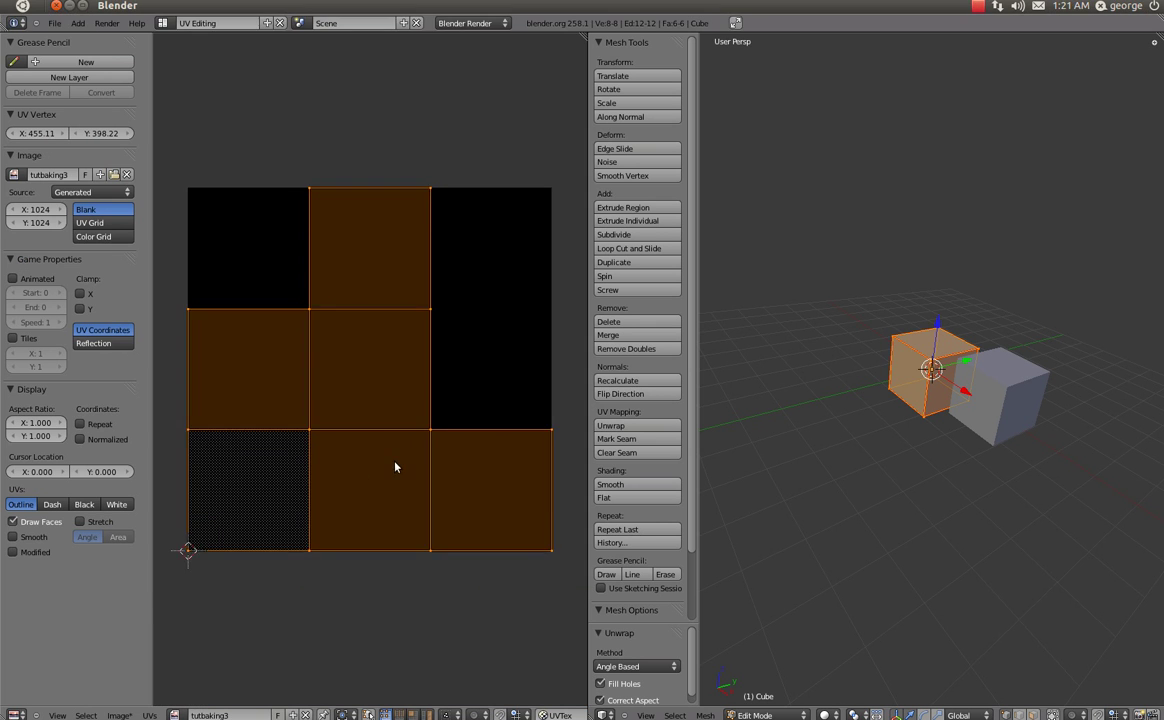
{"action": "scroll", "coordinate": [395, 467], "scroll_direction": "up", "scroll_amount": 1}
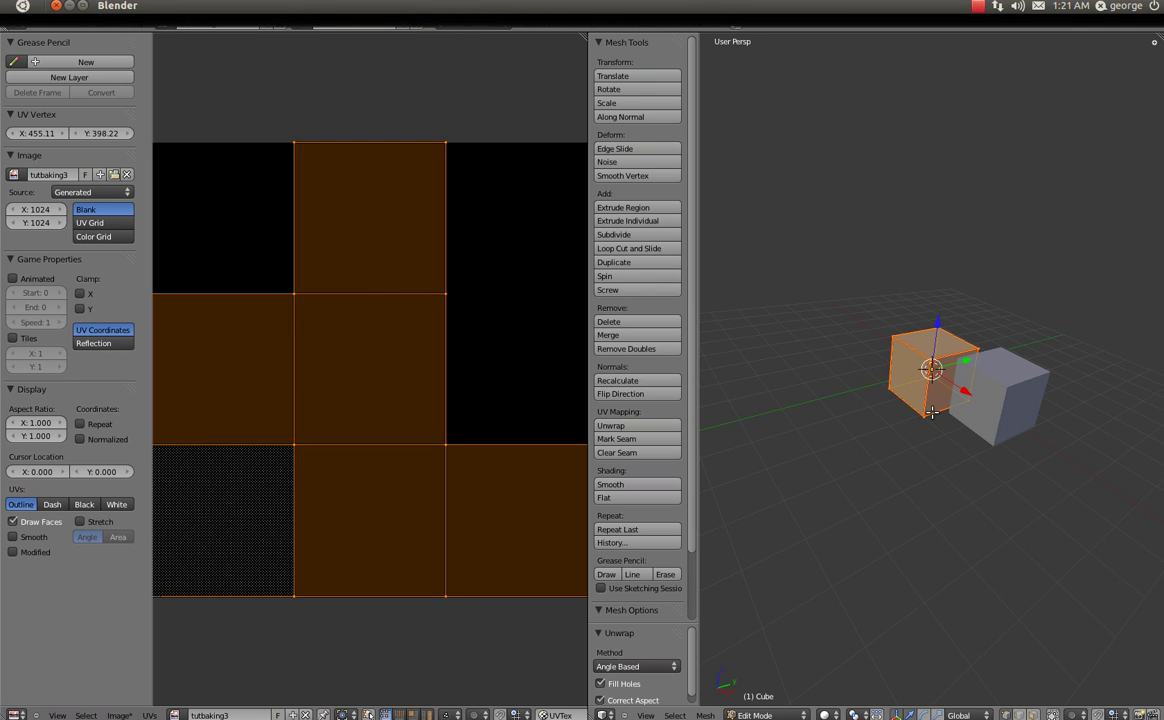
{"action": "key", "text": "space"}
{"action": "type", "text": "bake"}
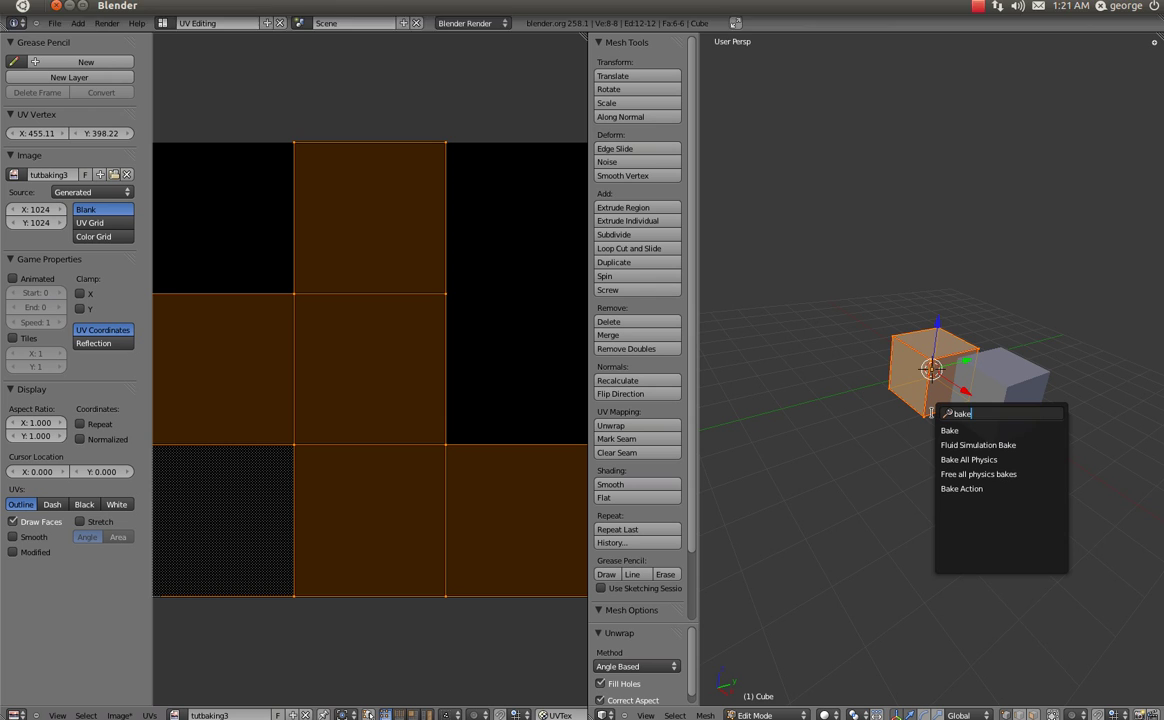
{"action": "key", "text": "Return"}
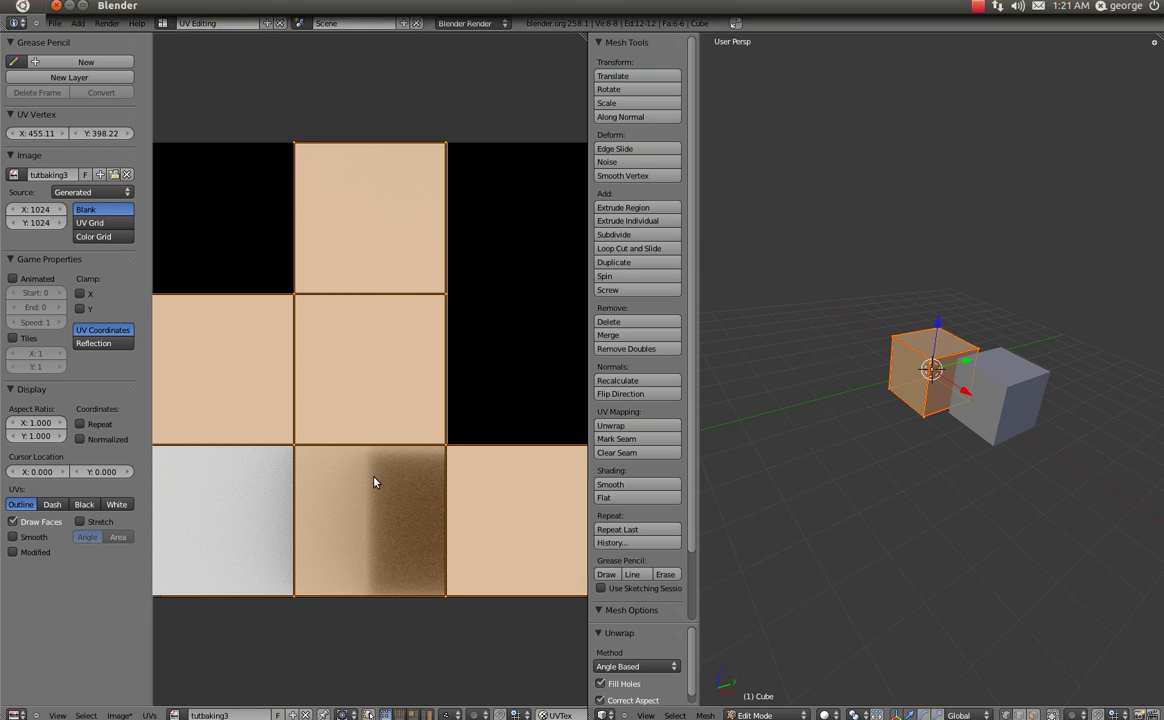
- Save the baked image as tutbaking3.png in the bookmarked textures folder
{"action": "scroll", "coordinate": [377, 481], "scroll_direction": "up", "scroll_amount": 3}
{"action": "scroll", "coordinate": [502, 286], "scroll_direction": "down", "scroll_amount": 3}
{"action": "middle_click_drag", "start_coordinate": [480, 467], "coordinate": [455, 385]}
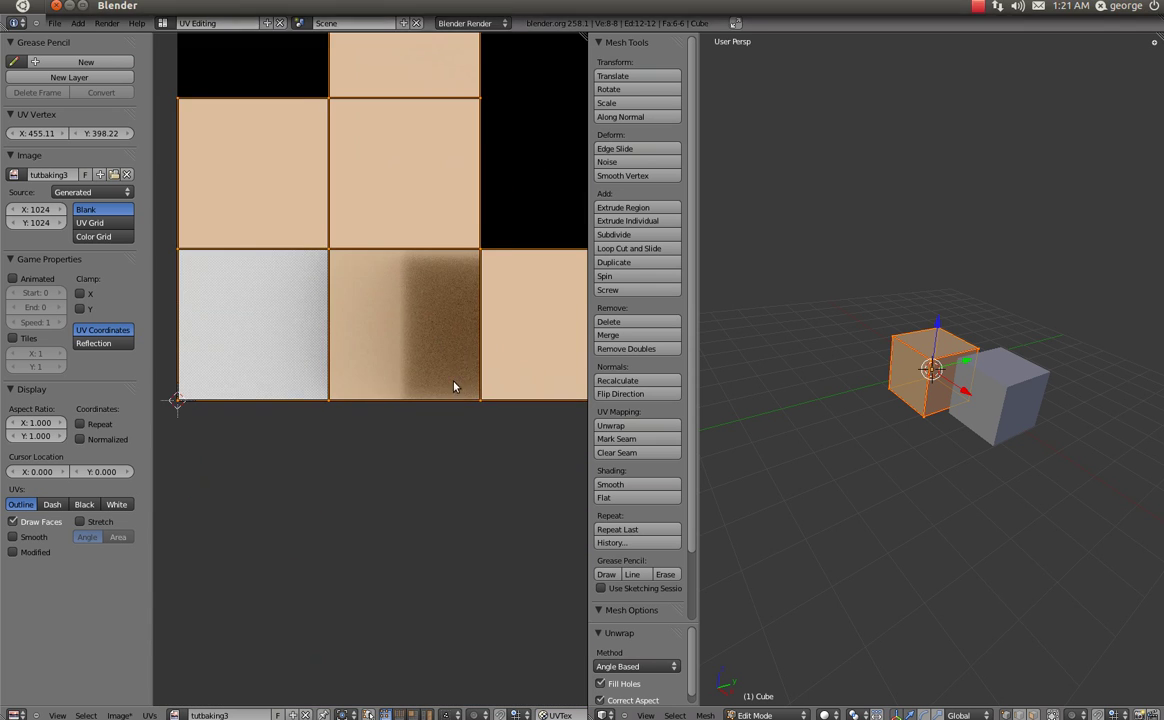
{"action": "scroll", "coordinate": [317, 403], "scroll_direction": "up", "scroll_amount": 1}
{"action": "middle_click_drag", "start_coordinate": [442, 190], "coordinate": [398, 422]}
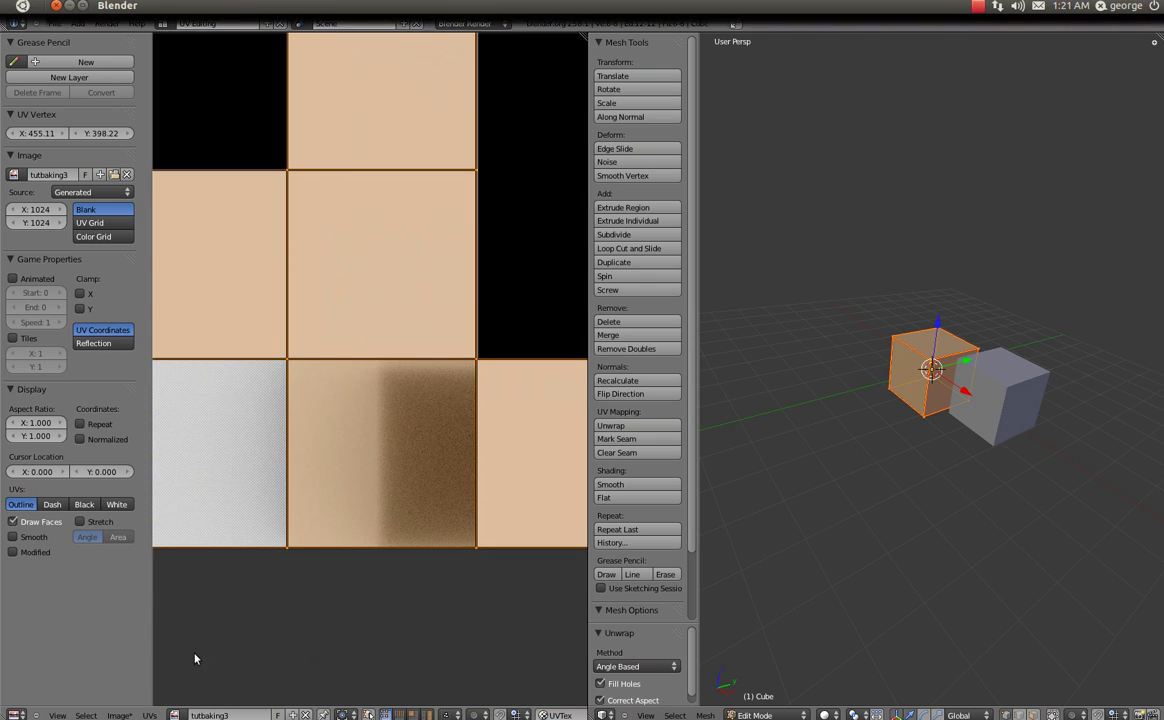
{"action": "left_click", "coordinate": [118, 715]}
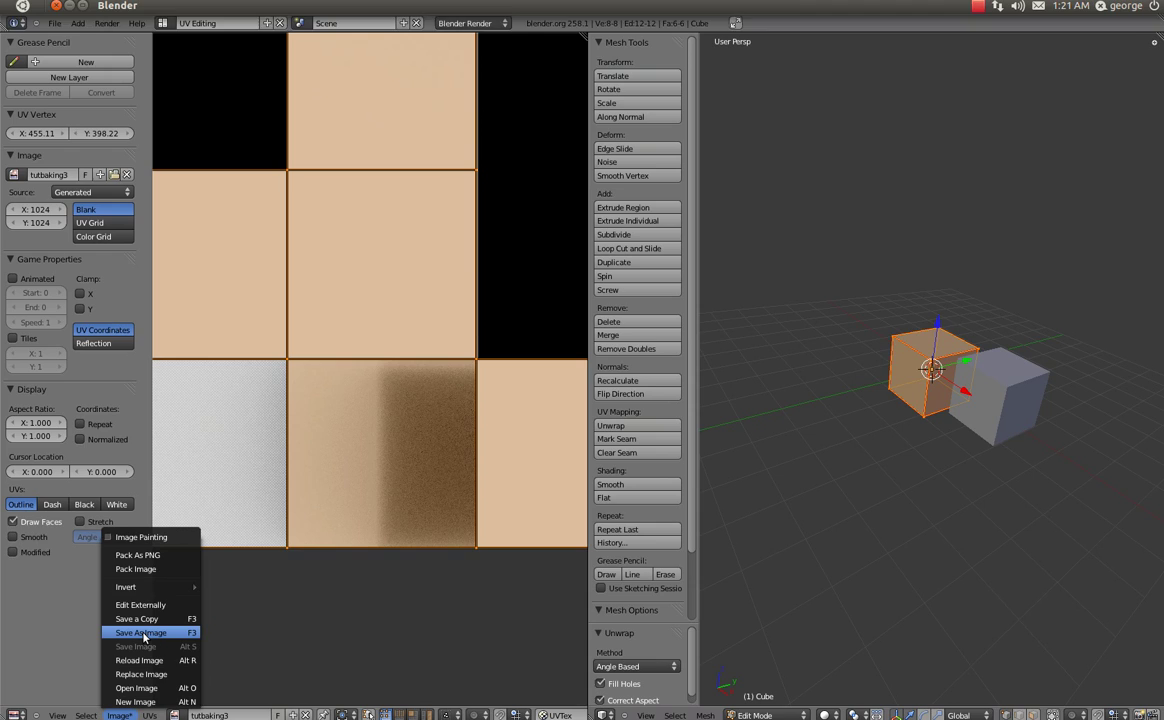
{"action": "left_click", "coordinate": [140, 632]}
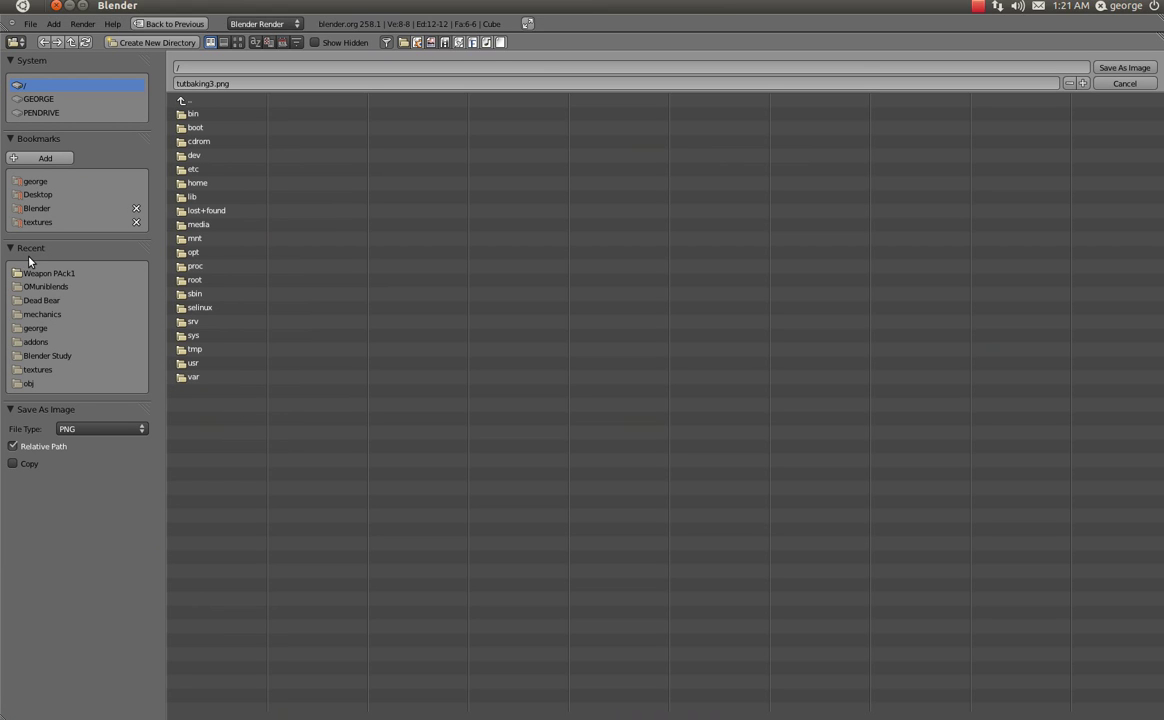
{"action": "left_click", "coordinate": [40, 222]}
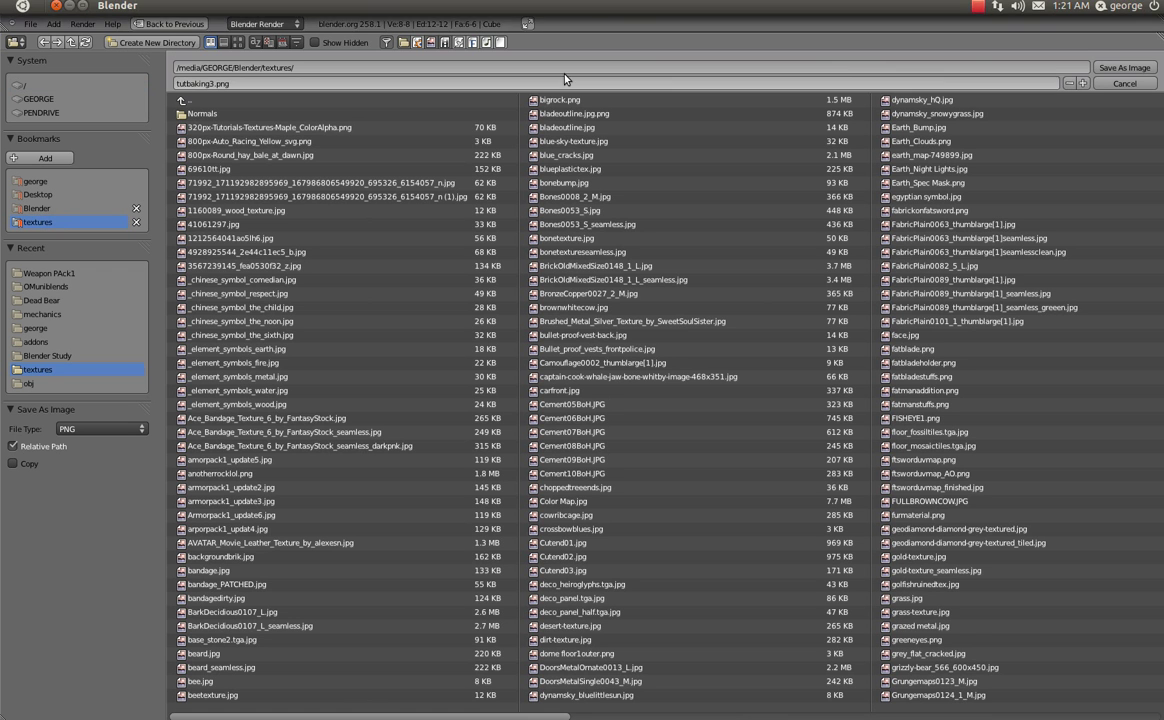
{"action": "key", "text": "Return"}
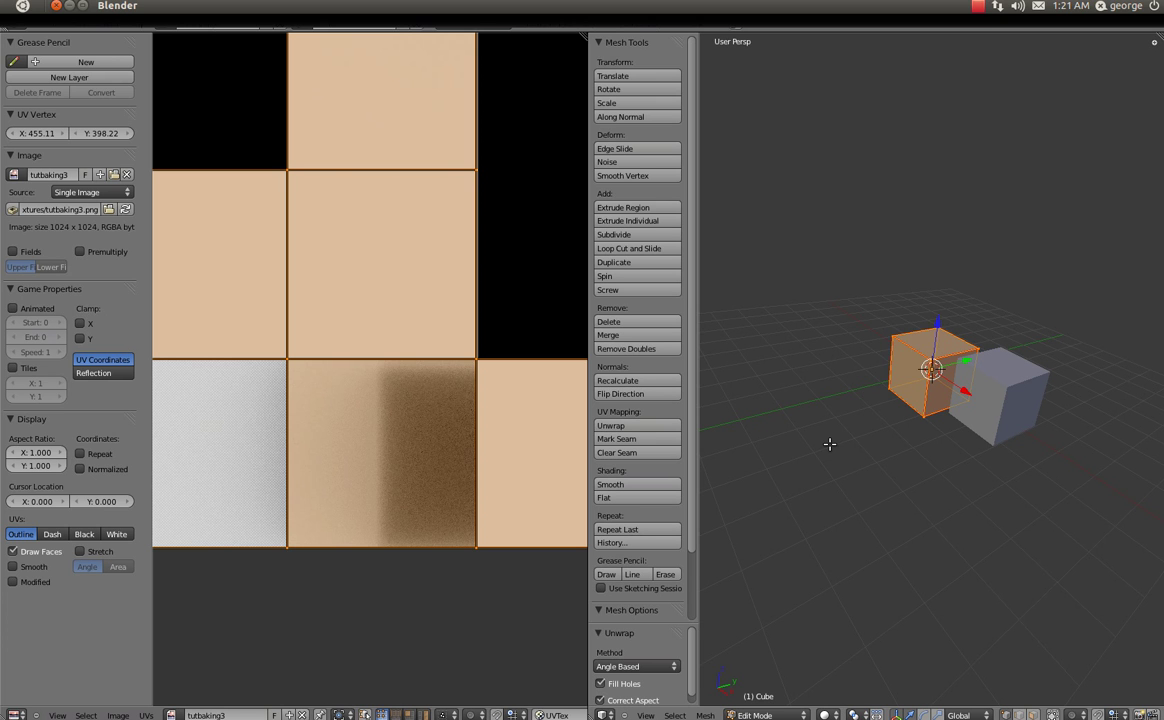
- Launch GIMP and open tutbaking3.png from the textures folder
{"action": "key", "text": "super"}
{"action": "type", "text": "gimp"}
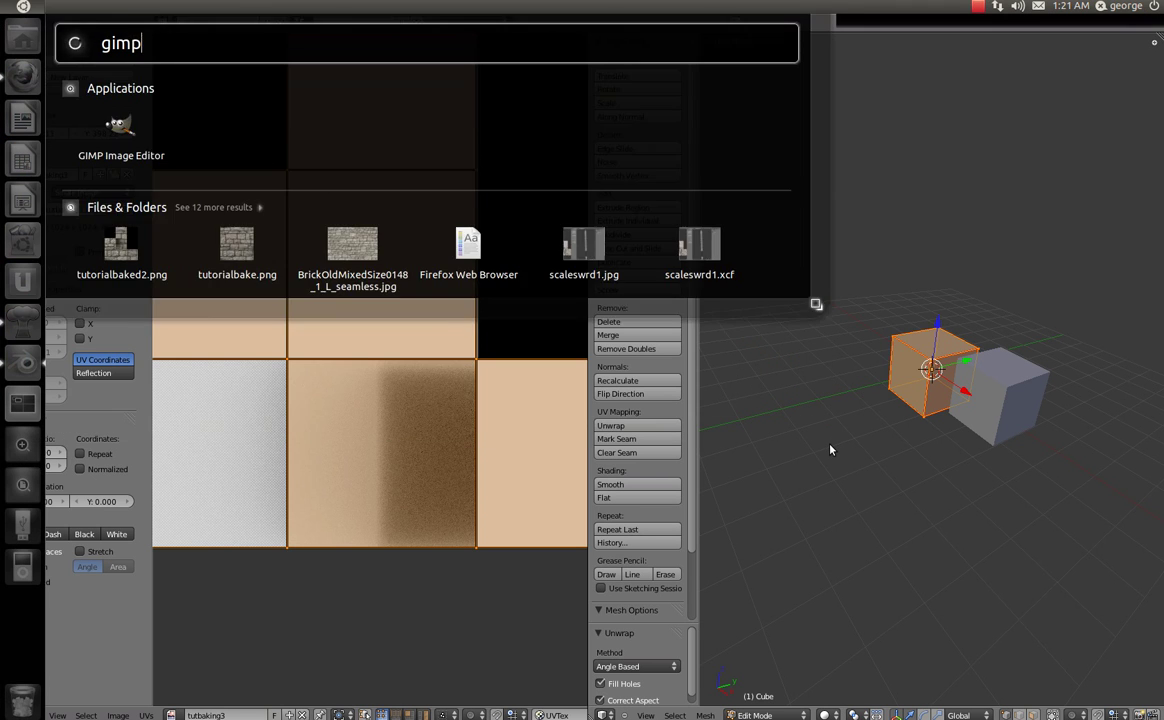
{"action": "key", "text": "Return"}
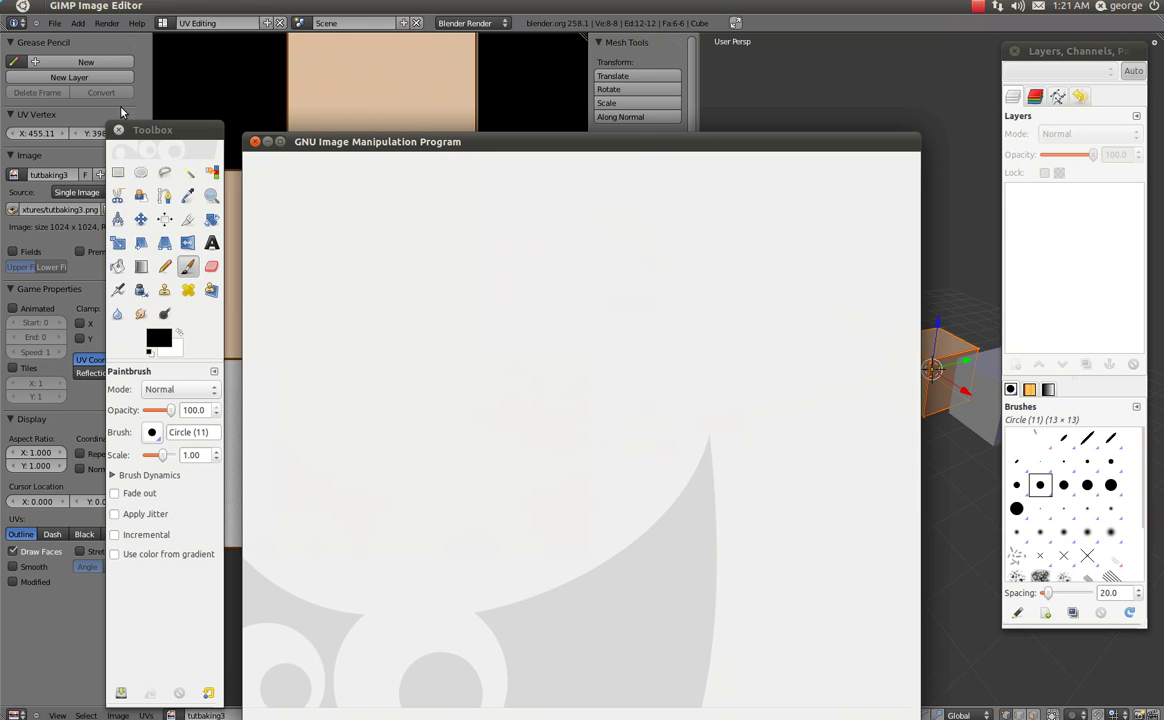
{"action": "left_click", "coordinate": [106, 6]}
{"action": "left_click", "coordinate": [118, 53]}
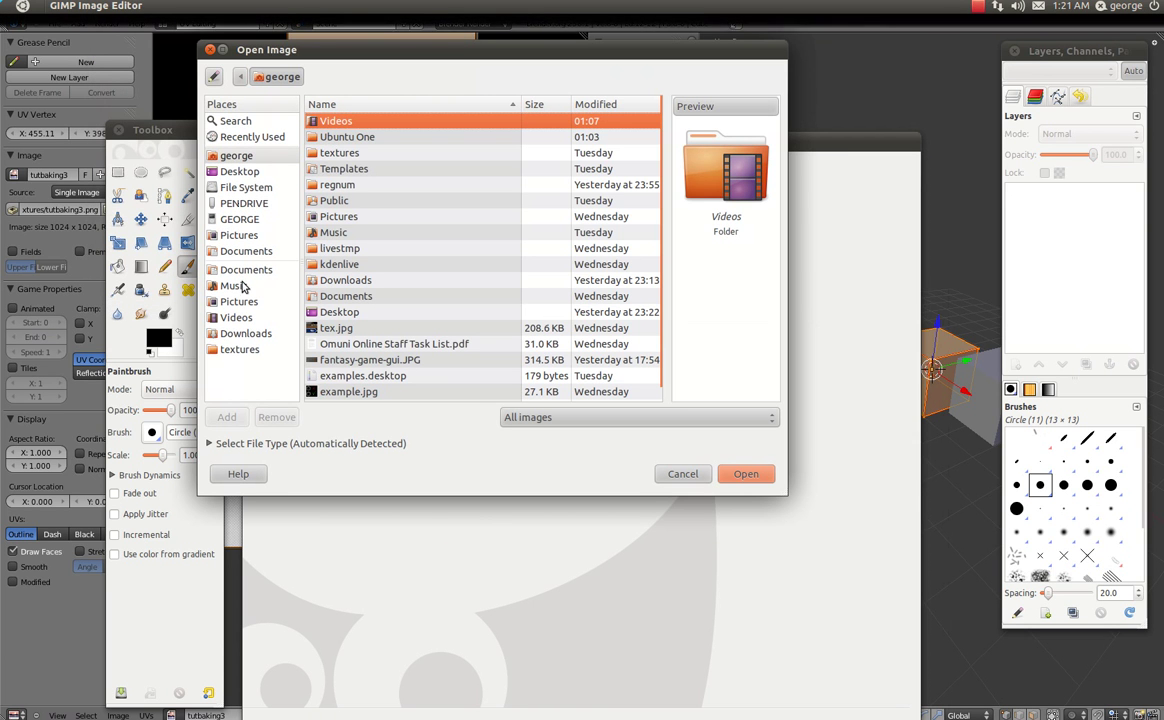
{"action": "left_click", "coordinate": [237, 349]}
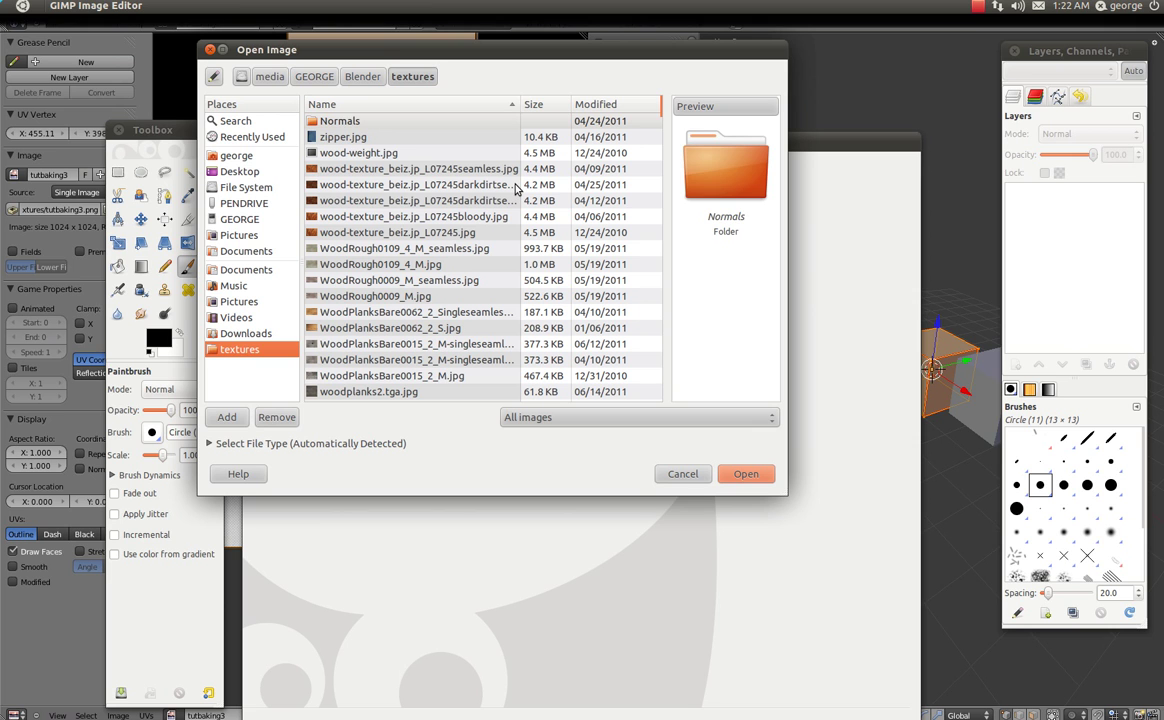
{"action": "left_click", "coordinate": [516, 185]}
{"action": "type", "text": "tut"}
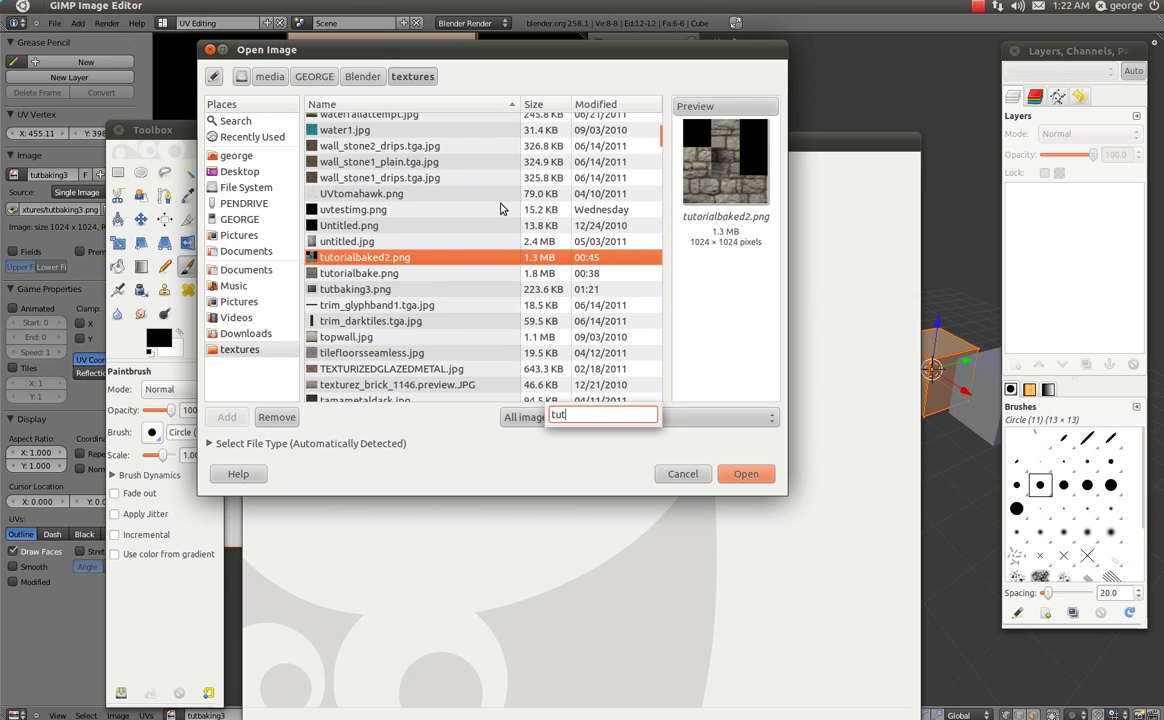
{"action": "double_click", "coordinate": [416, 290]}
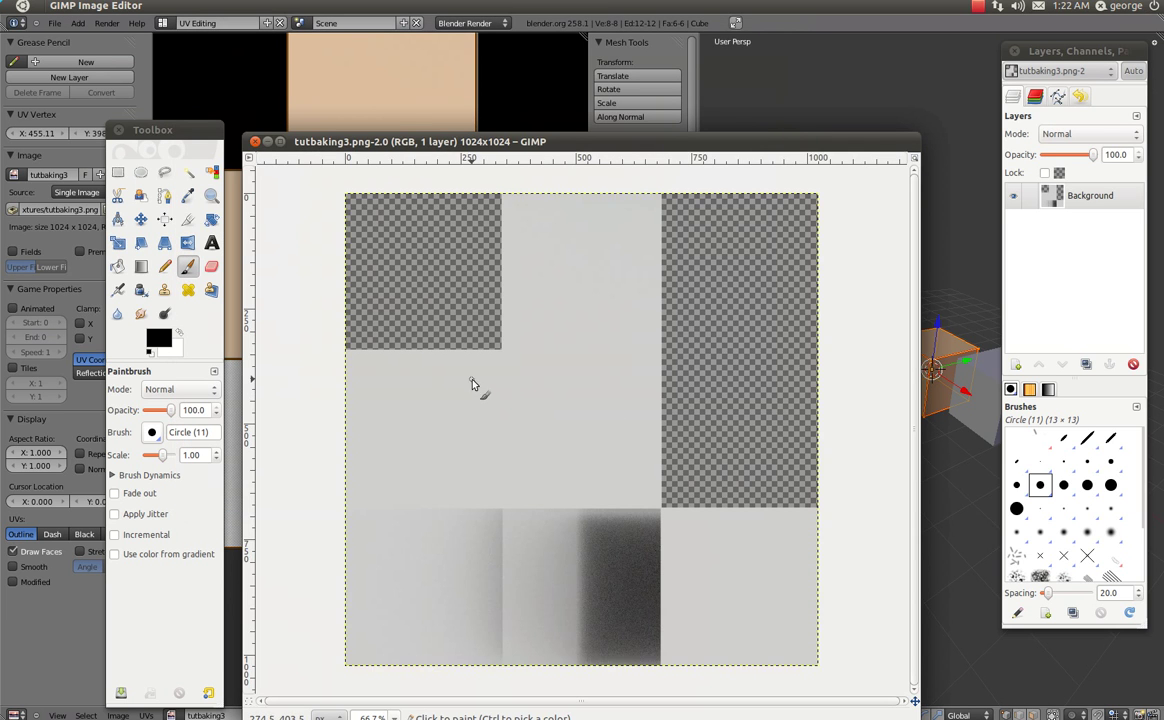
- Move the Blender window mostly off the desktop and reposition the GIMP image window and toolbox so the whole canvas is accessible
{"action": "middle_click_drag", "start_coordinate": [646, 480], "coordinate": [627, 501]}
{"action": "left_click_drag", "start_coordinate": [578, 145], "coordinate": [655, 109]}
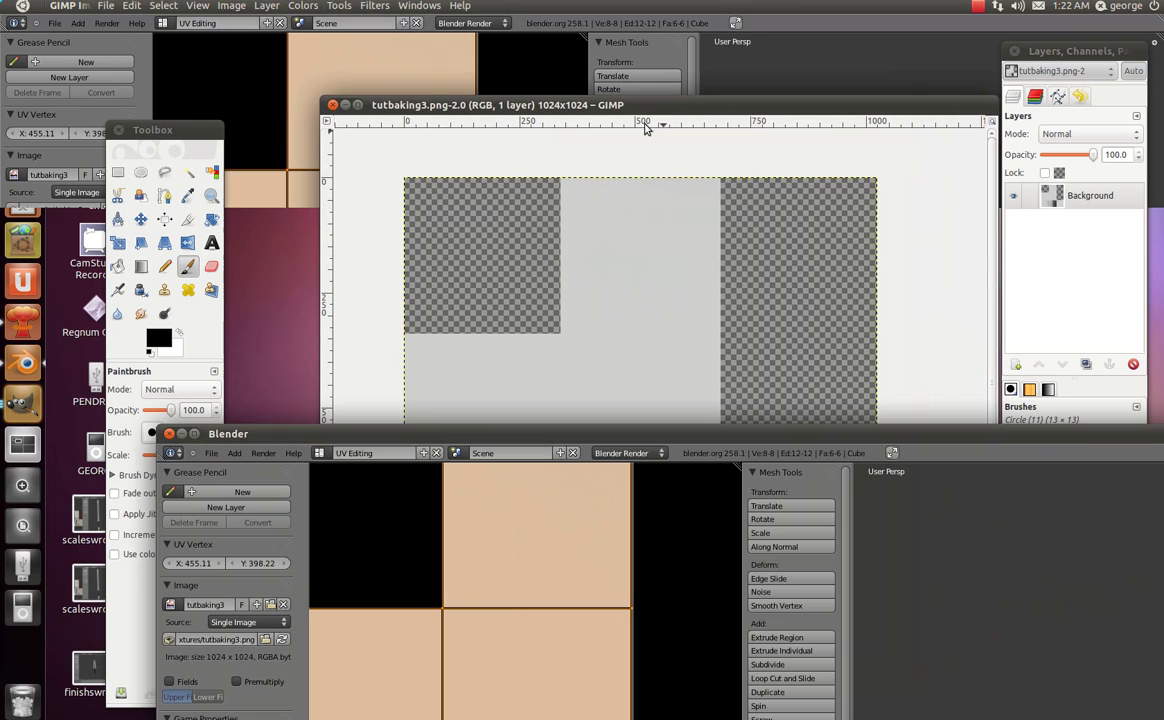
{"action": "left_click", "coordinate": [562, 59]}
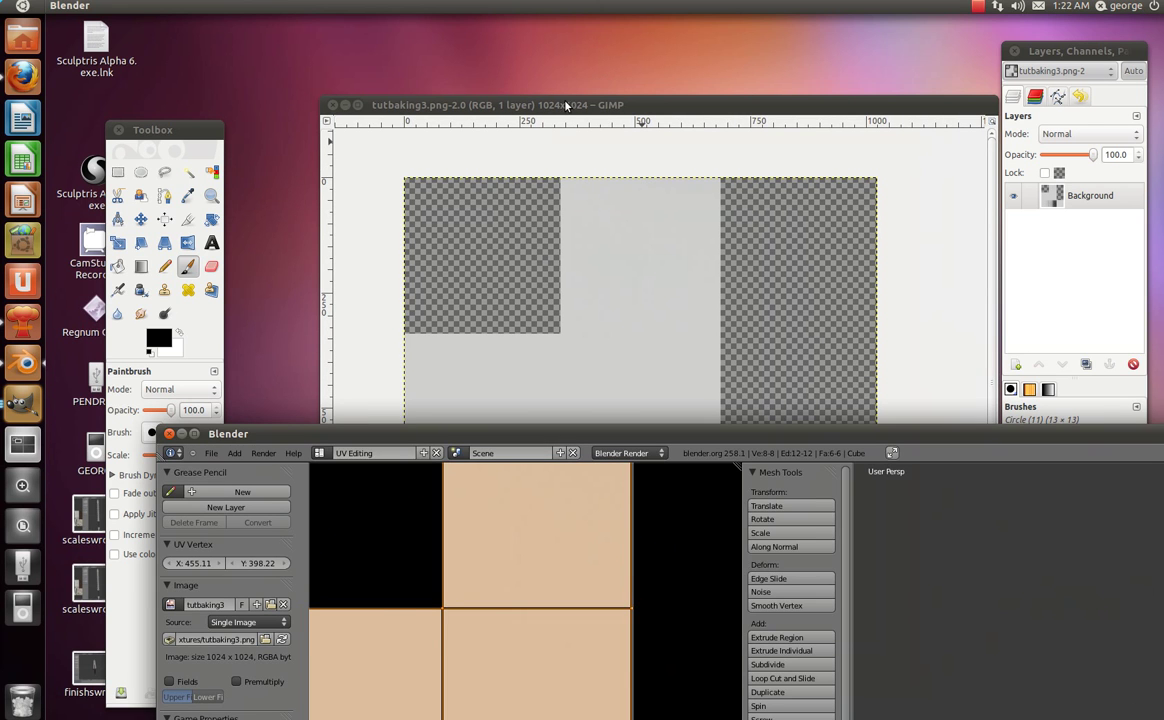
{"action": "left_click_drag", "start_coordinate": [565, 105], "coordinate": [563, 24]}
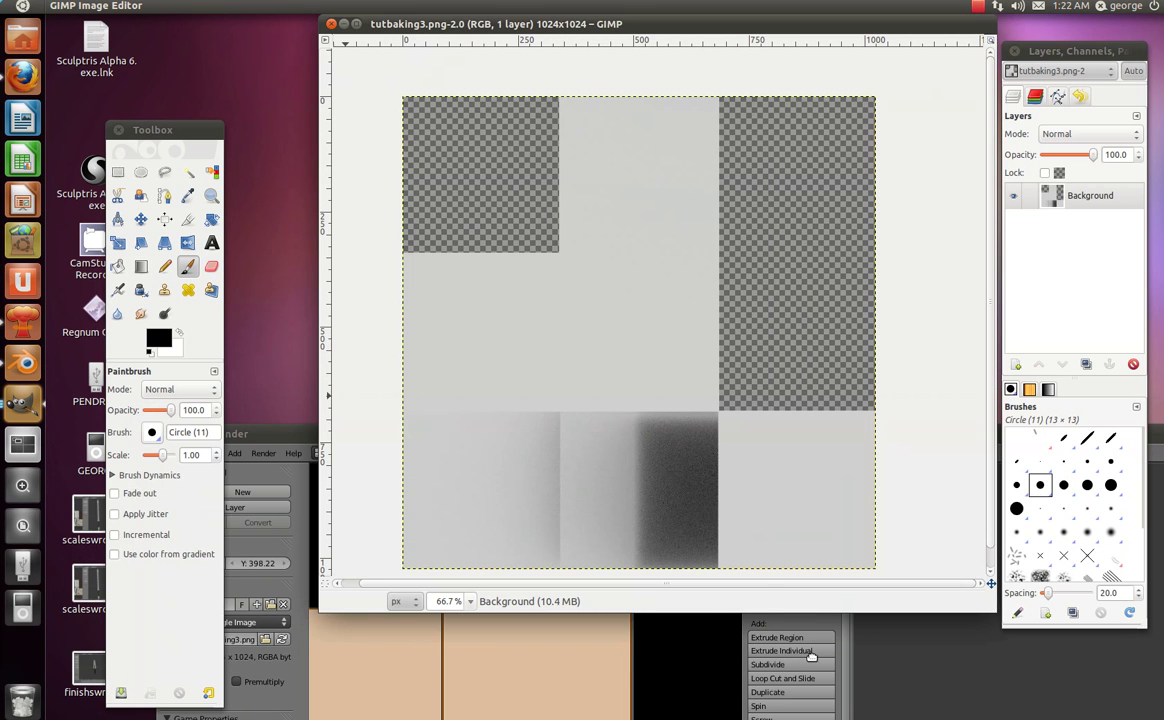
{"action": "left_click_drag", "start_coordinate": [812, 656], "coordinate": [985, 714]}
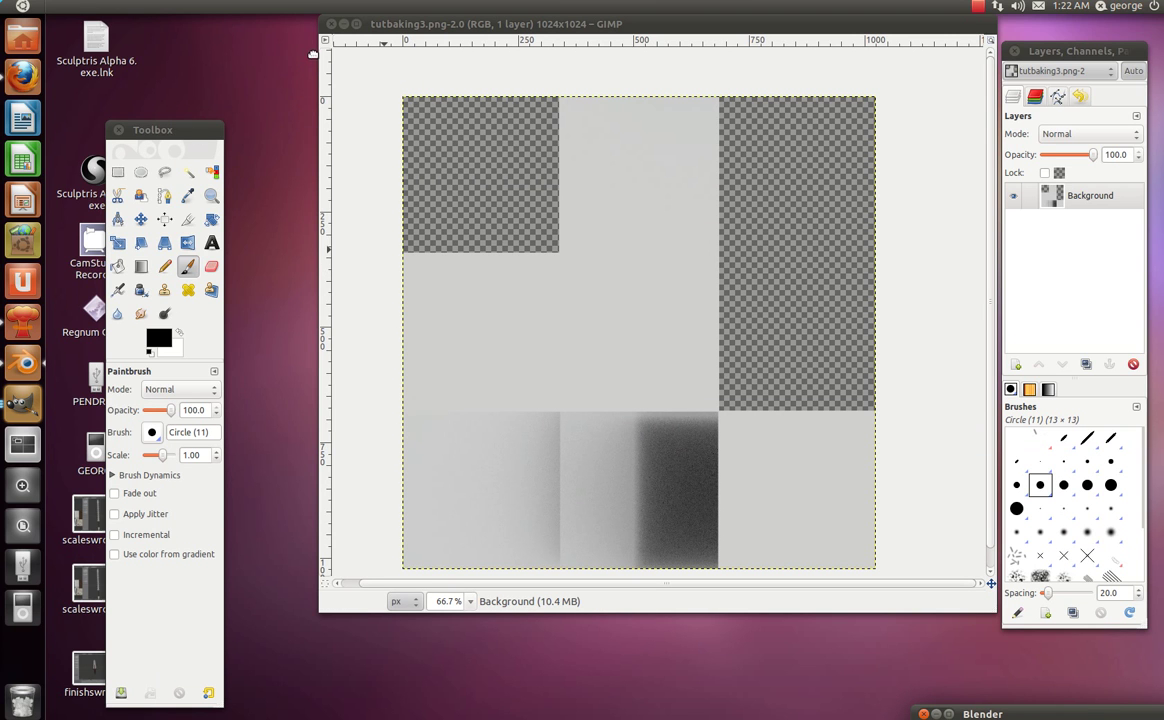
{"action": "left_click_drag", "start_coordinate": [190, 130], "coordinate": [313, 55]}
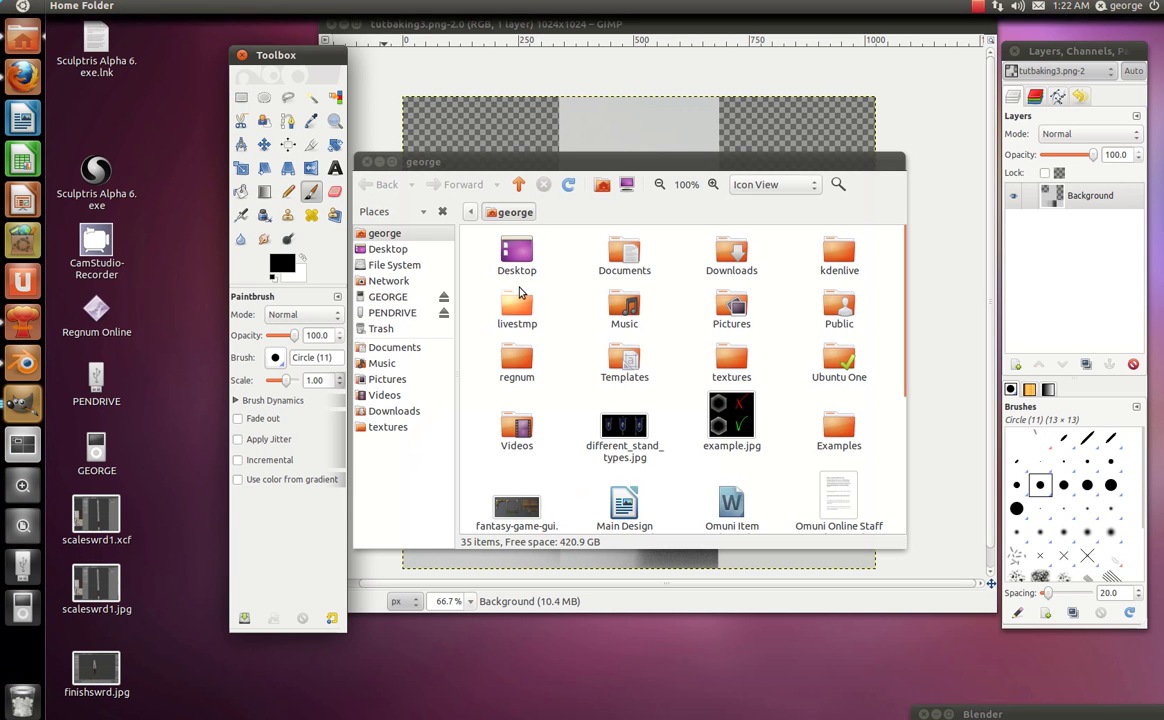
- Add BrickOldMixedSize0148_1_L_seamless.jpg from the textures folder in the file manager as a new layer in the GIMP image
{"action": "left_click", "coordinate": [387, 427]}
{"action": "left_click_drag", "start_coordinate": [669, 161], "coordinate": [353, 160]}
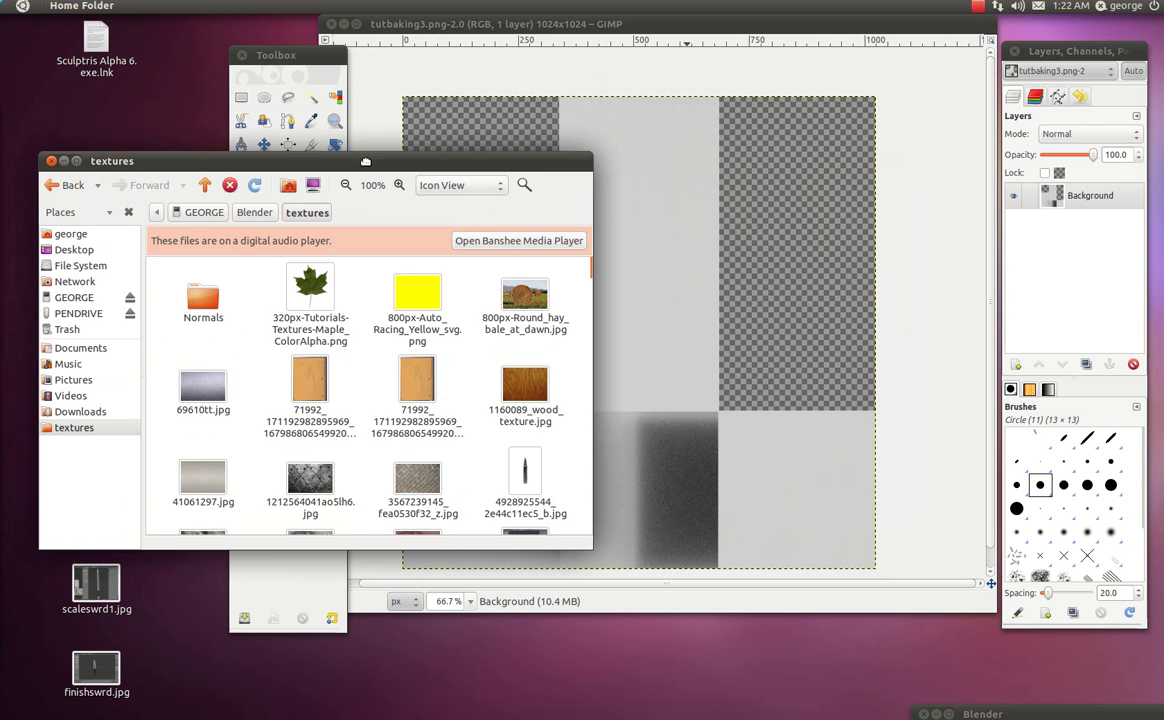
{"action": "scroll", "coordinate": [402, 428], "scroll_direction": "down", "scroll_amount": 5}
{"action": "scroll", "coordinate": [402, 428], "scroll_direction": "down", "scroll_amount": 10}
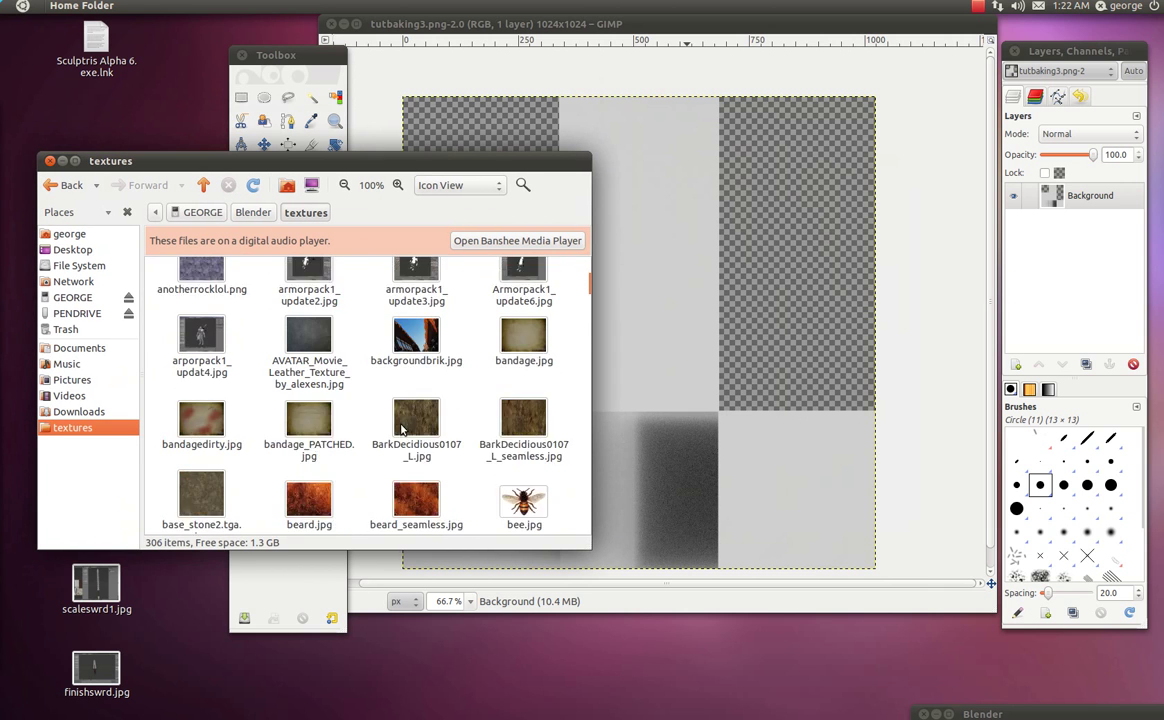
{"action": "scroll", "coordinate": [402, 428], "scroll_direction": "down", "scroll_amount": 2}
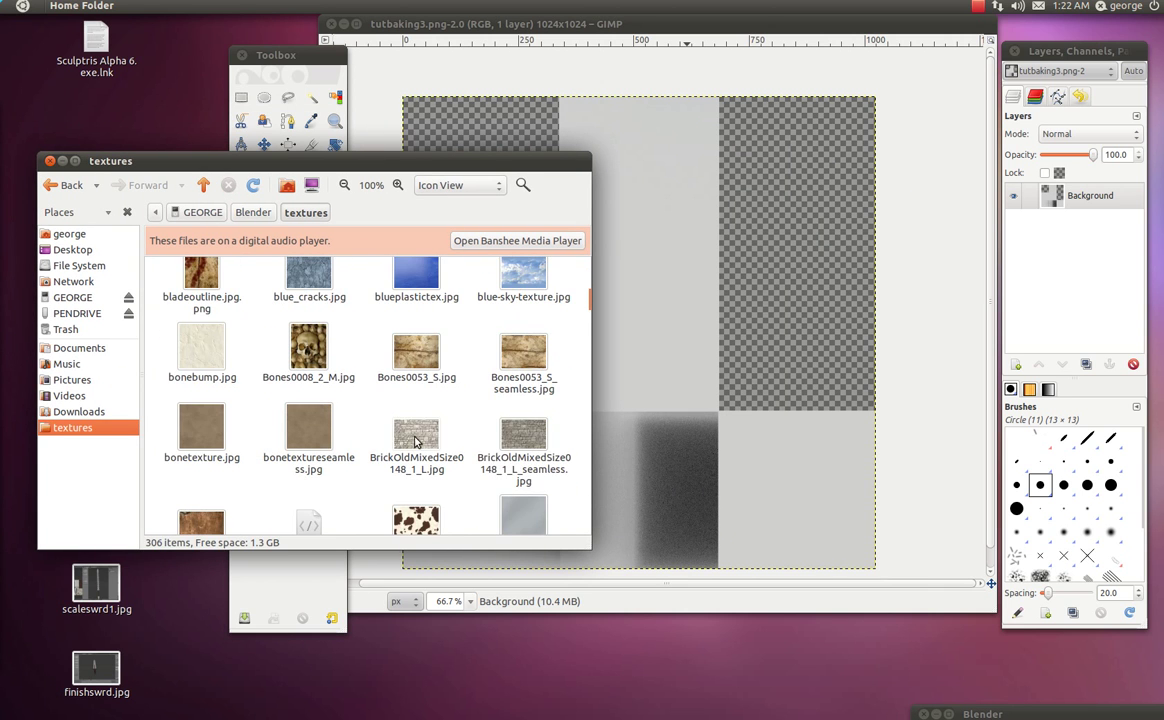
{"action": "left_click_drag", "start_coordinate": [523, 440], "coordinate": [718, 298]}
{"action": "left_click_drag", "start_coordinate": [369, 170], "coordinate": [394, 719]}
- Arrange the GIMP image window and toolbox so that neither covers the brick canvas or the layers list
{"action": "left_click_drag", "start_coordinate": [725, 29], "coordinate": [586, 70]}
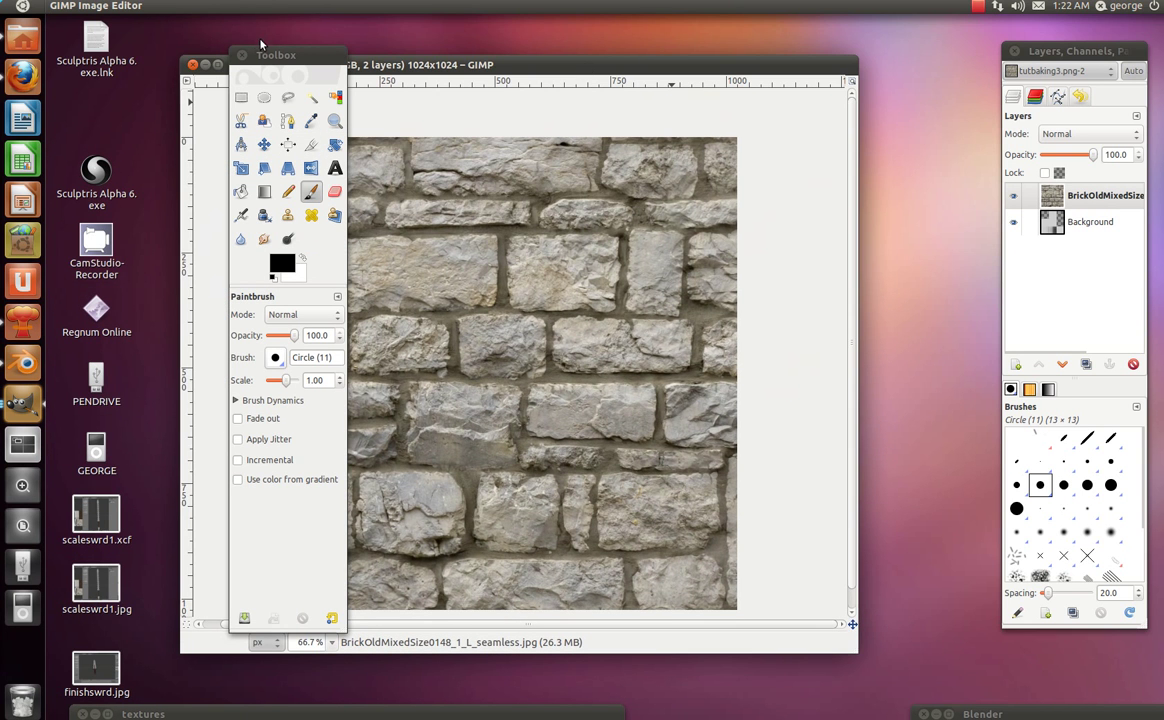
{"action": "left_click_drag", "start_coordinate": [276, 55], "coordinate": [90, 101]}
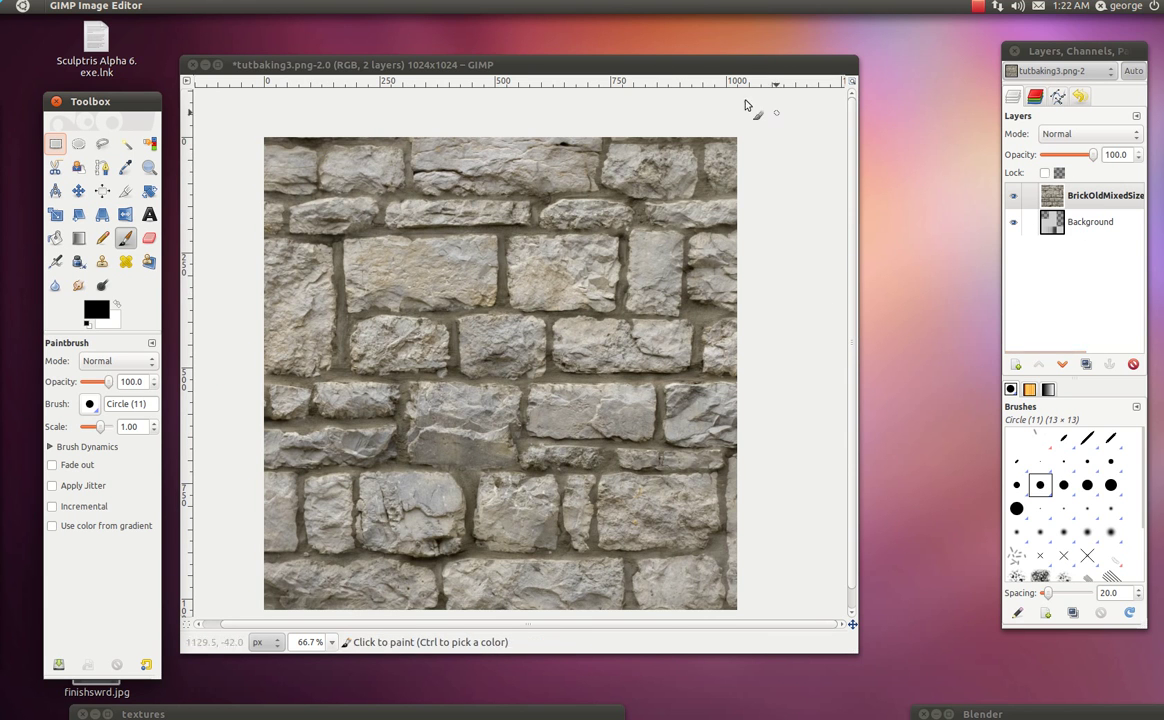
{"action": "left_click_drag", "start_coordinate": [755, 65], "coordinate": [852, 65]}
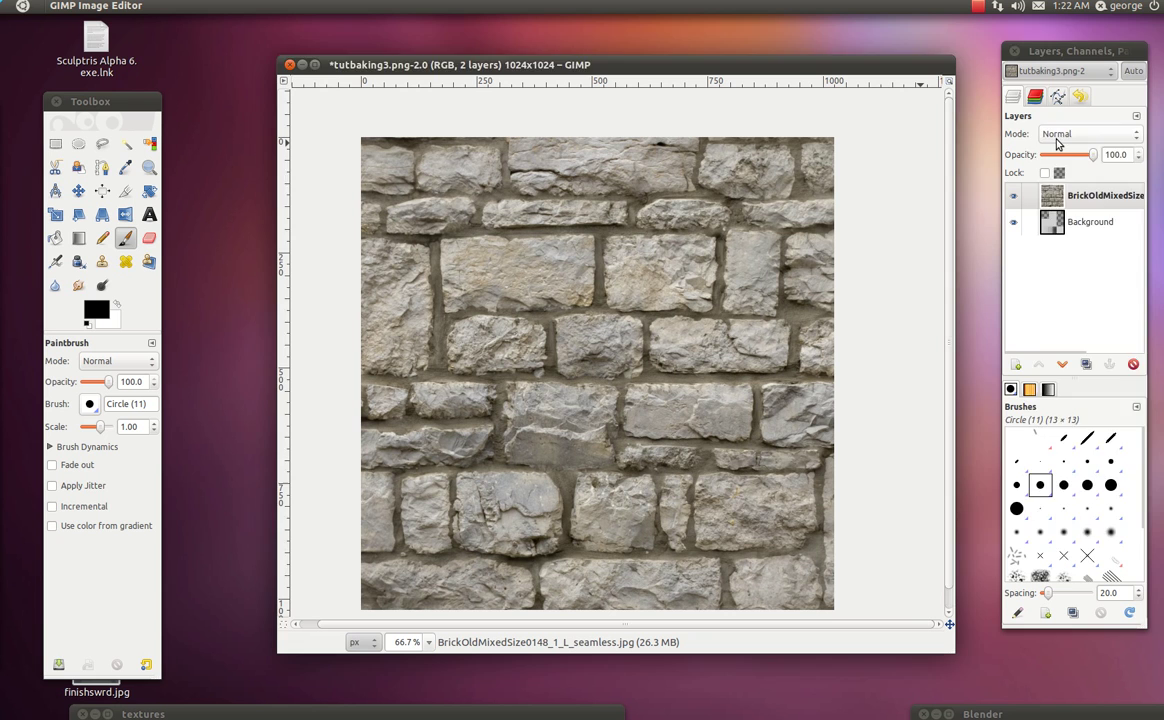
- Set the blend mode of the brick layer and the Background layer to Multiply
{"action": "left_click", "coordinate": [1050, 134]}
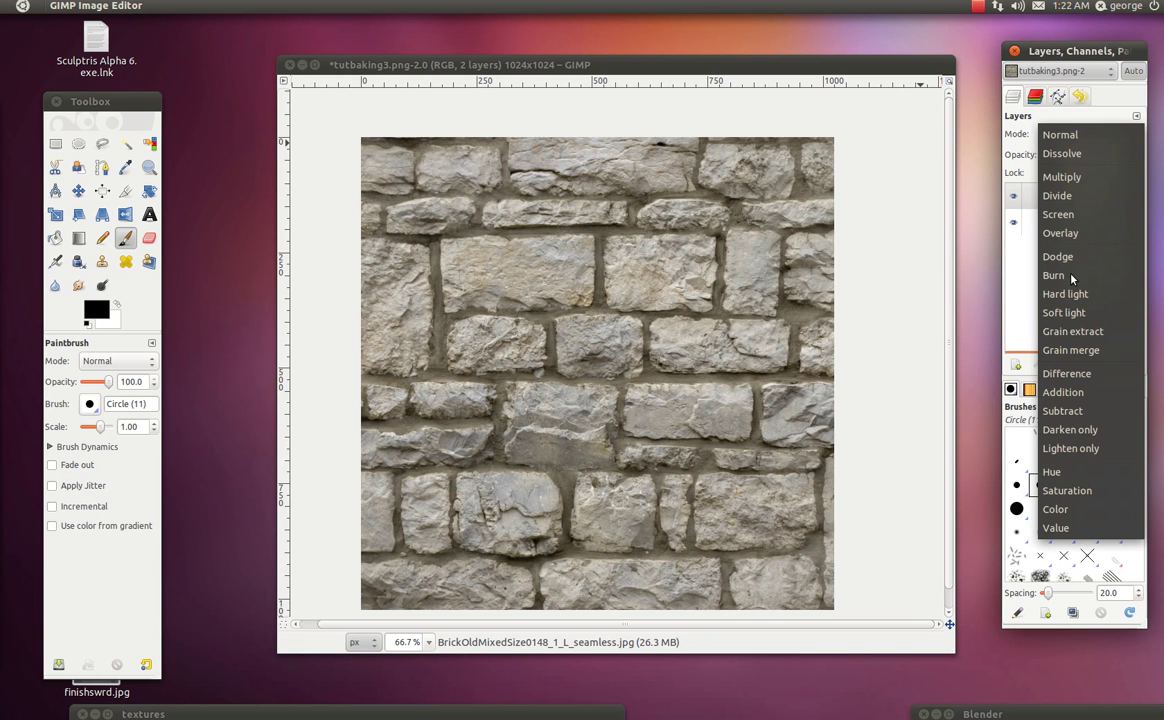
{"action": "left_click", "coordinate": [1062, 177]}
{"action": "left_click", "coordinate": [1087, 224]}
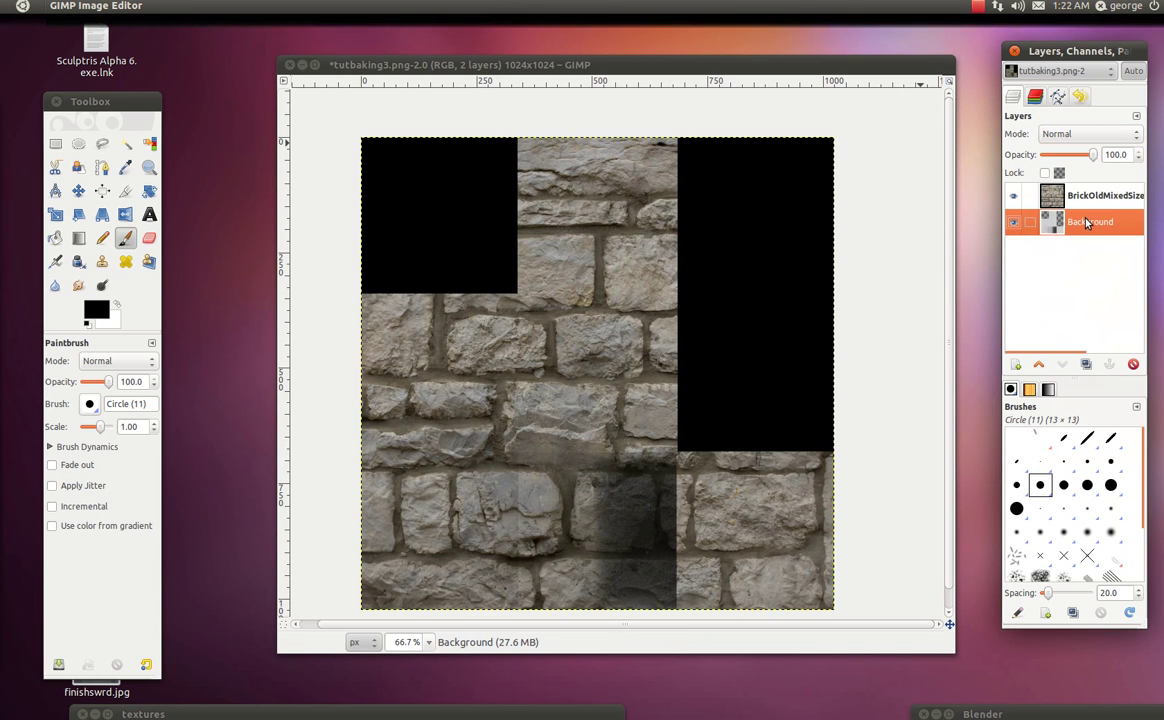
{"action": "left_click", "coordinate": [1080, 141]}
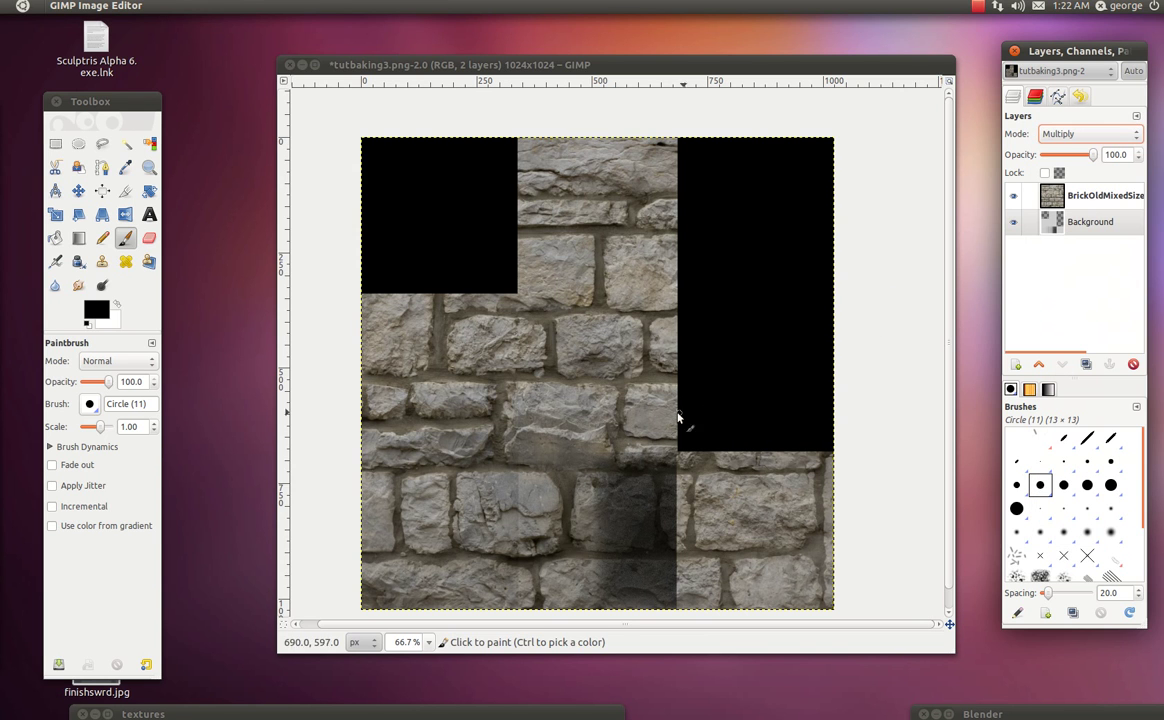
- Save the composite over tutbaking3.png, exporting it with Merge Visible Layers
{"action": "scroll", "coordinate": [668, 415], "scroll_direction": "down", "scroll_amount": 5}
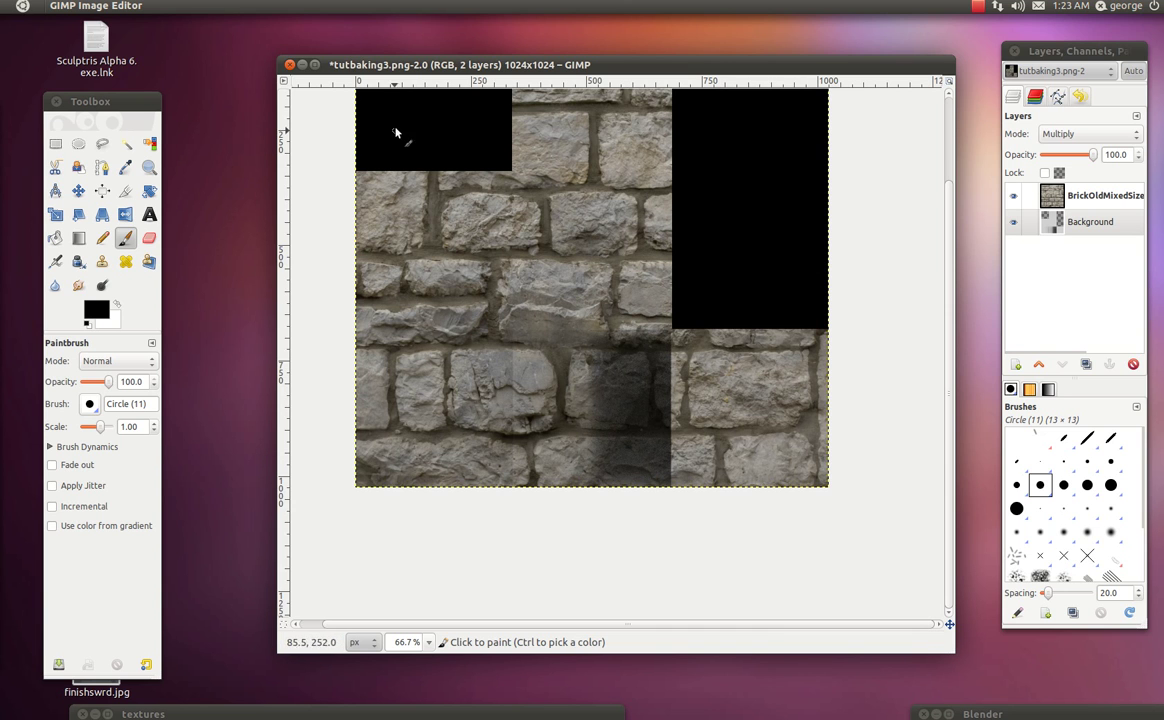
{"action": "left_click", "coordinate": [105, 5]}
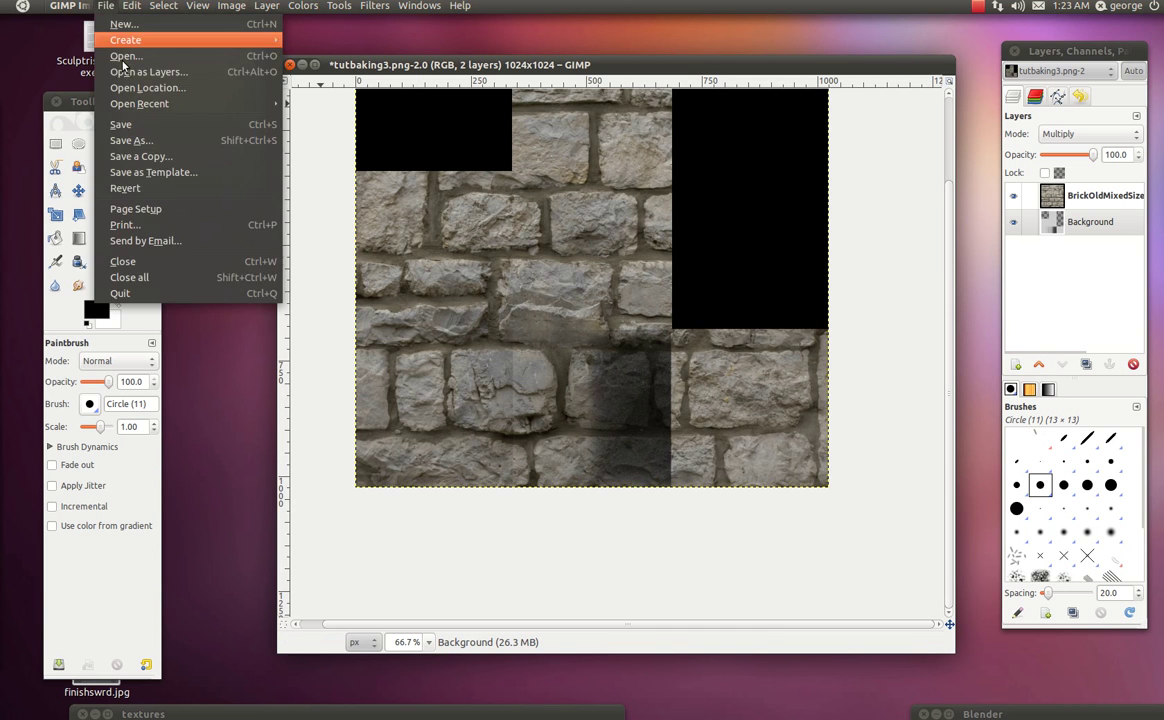
{"action": "left_click", "coordinate": [180, 124]}
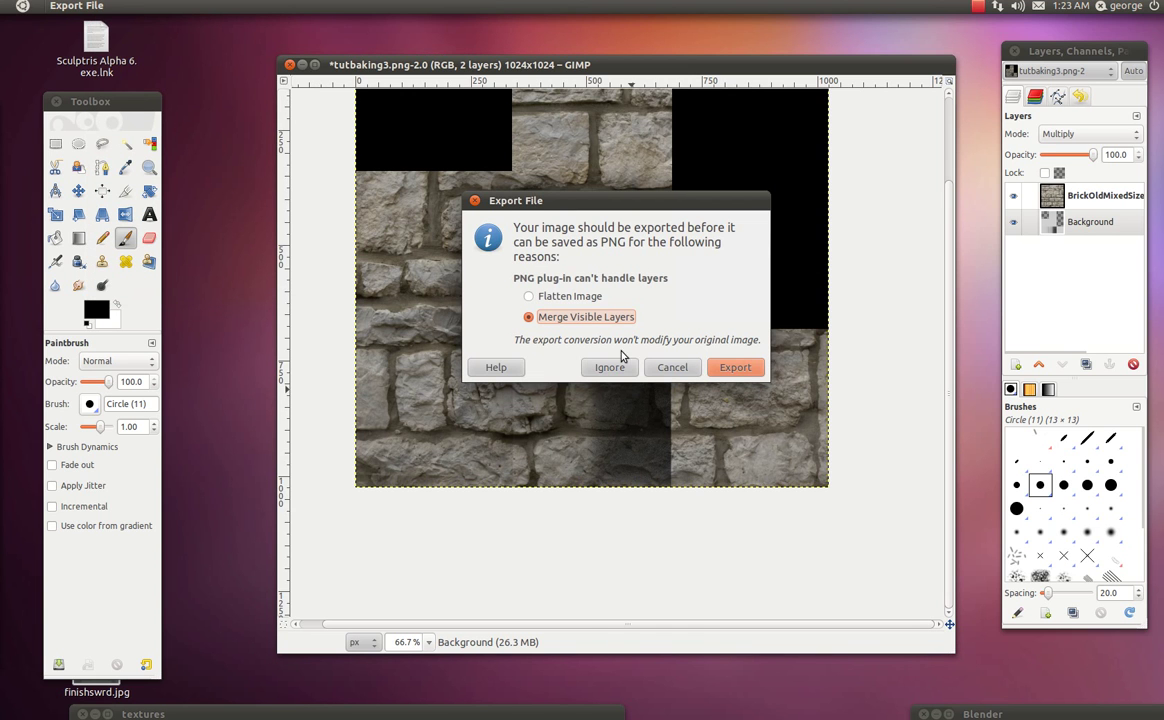
{"action": "left_click", "coordinate": [735, 367]}
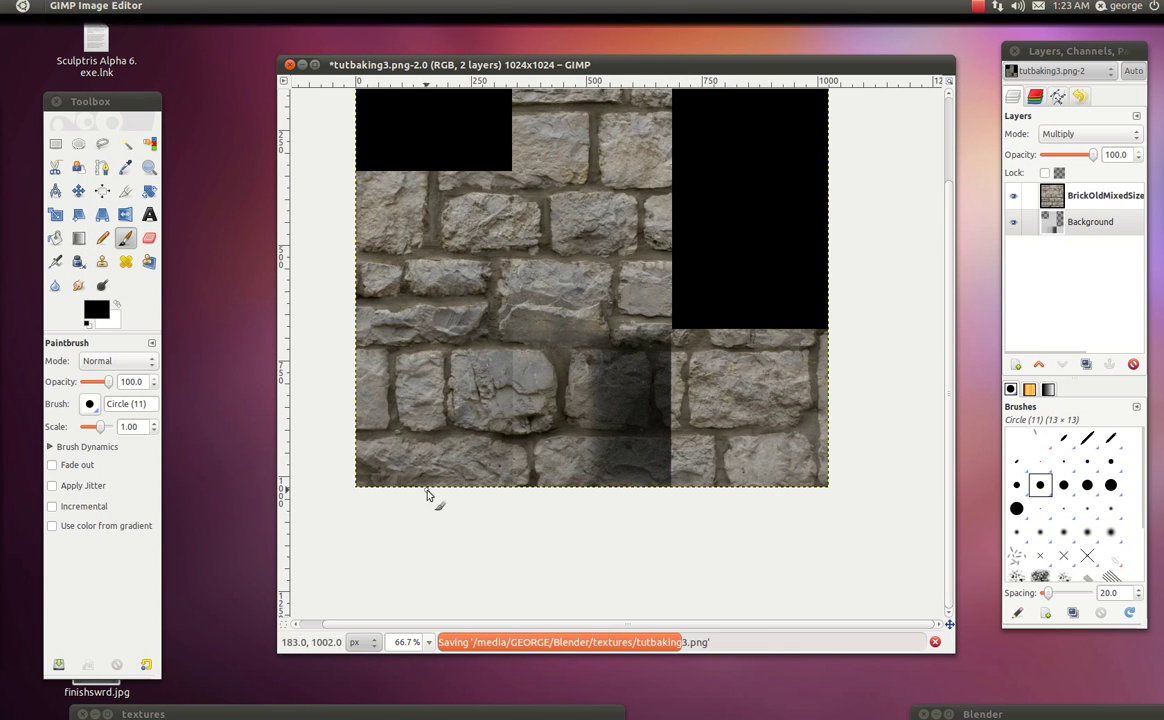
- Switch back to Blender, maximize its window and reload the tutbaking3 image in the UV editor
{"action": "left_click", "coordinate": [950, 713]}
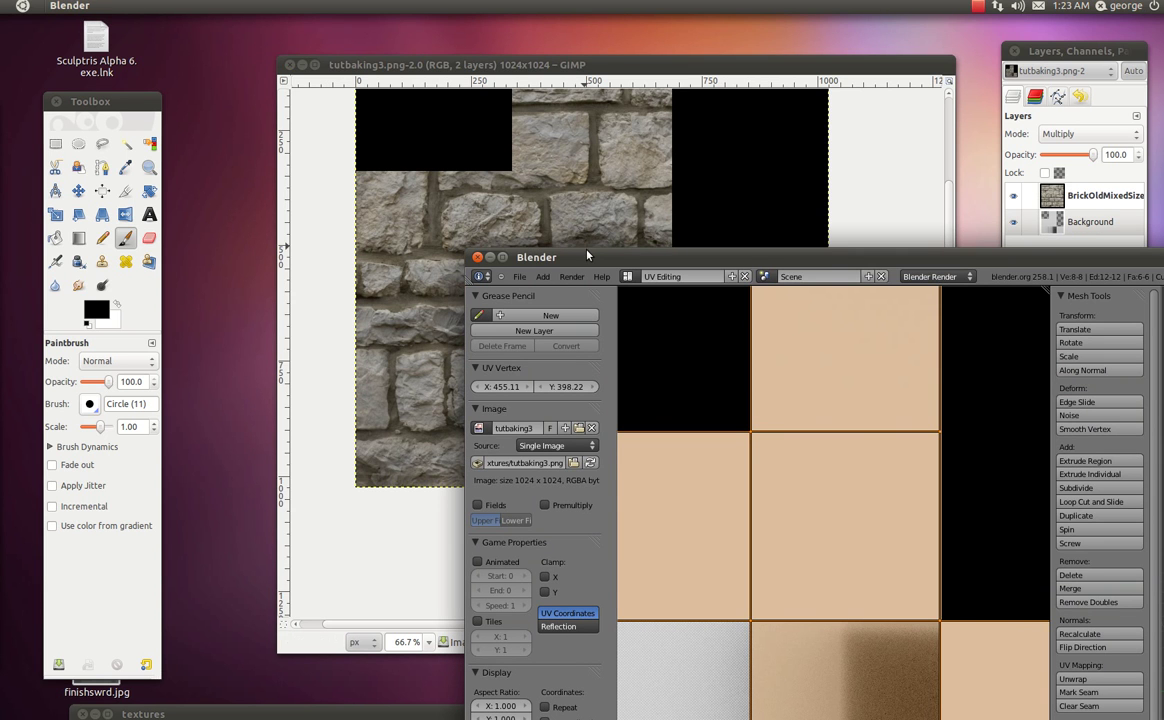
{"action": "double_click", "coordinate": [530, 258]}
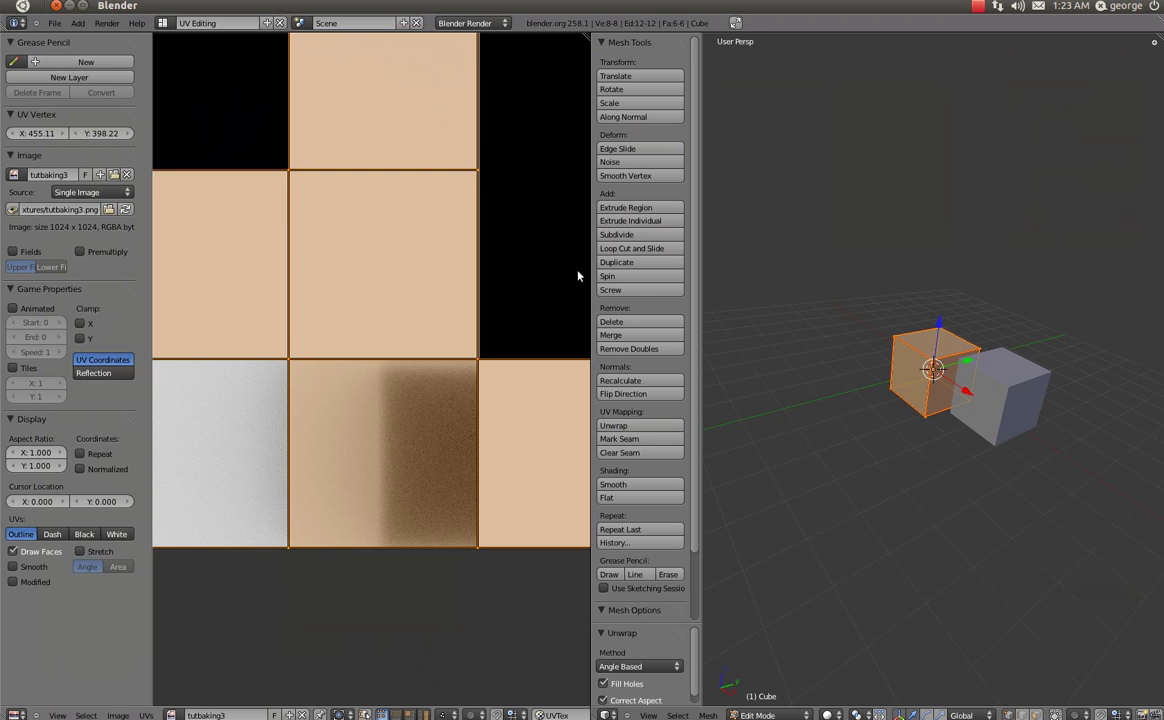
{"action": "left_click", "coordinate": [118, 716]}
{"action": "left_click", "coordinate": [144, 662]}
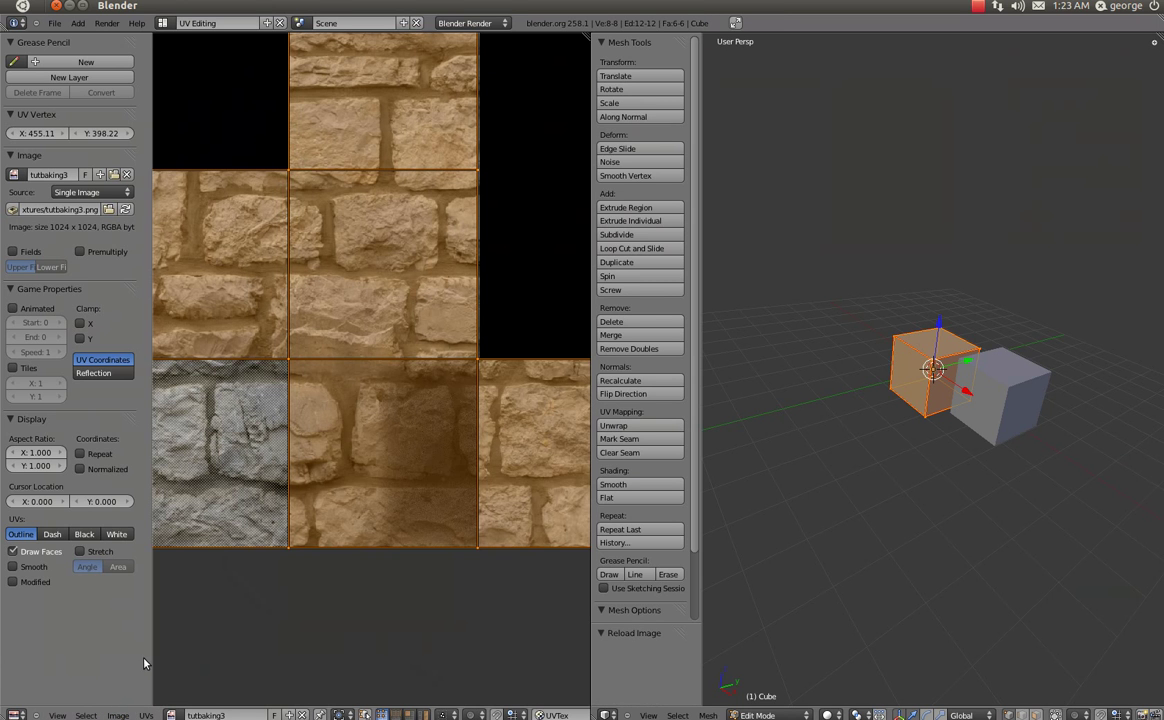
- Leave Edit Mode on the textured cube, select the neighbouring cube and move it about 1.135 units away along X
{"action": "scroll", "coordinate": [808, 450], "scroll_direction": "up", "scroll_amount": 4}
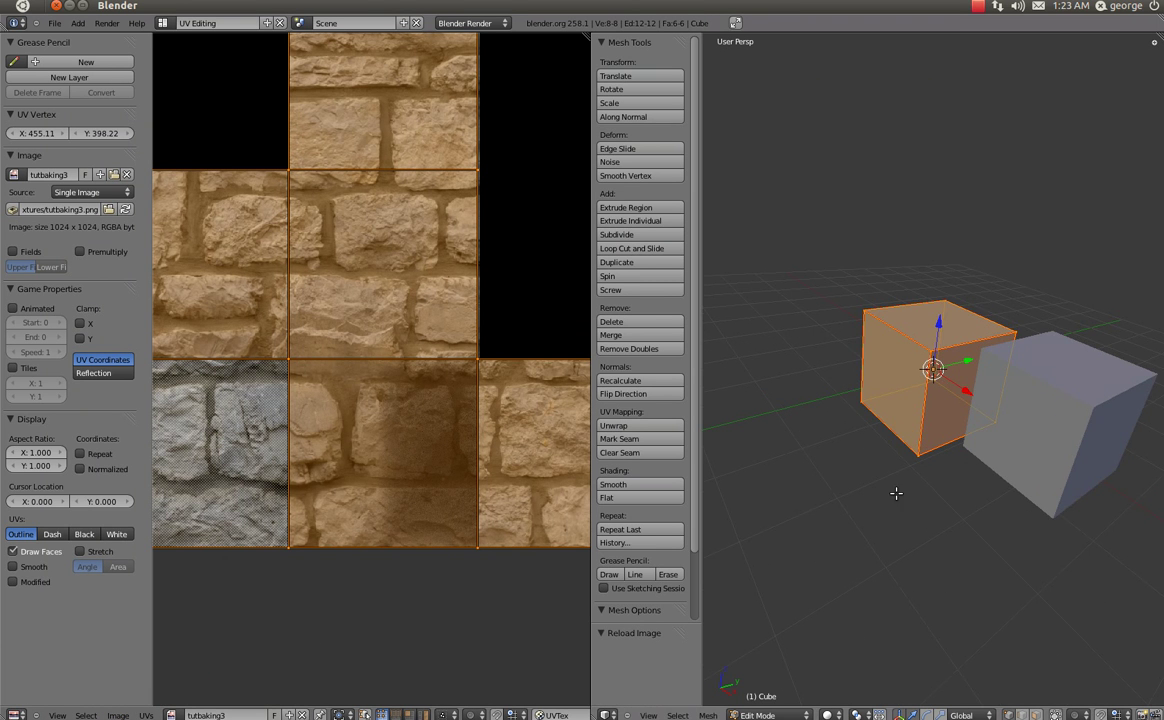
{"action": "key", "text": "Tab"}
{"action": "scroll", "coordinate": [973, 491], "scroll_direction": "up", "scroll_amount": 3}
{"action": "middle_click_drag", "start_coordinate": [987, 447], "coordinate": [1003, 492]}
{"action": "right_click", "coordinate": [1041, 462]}
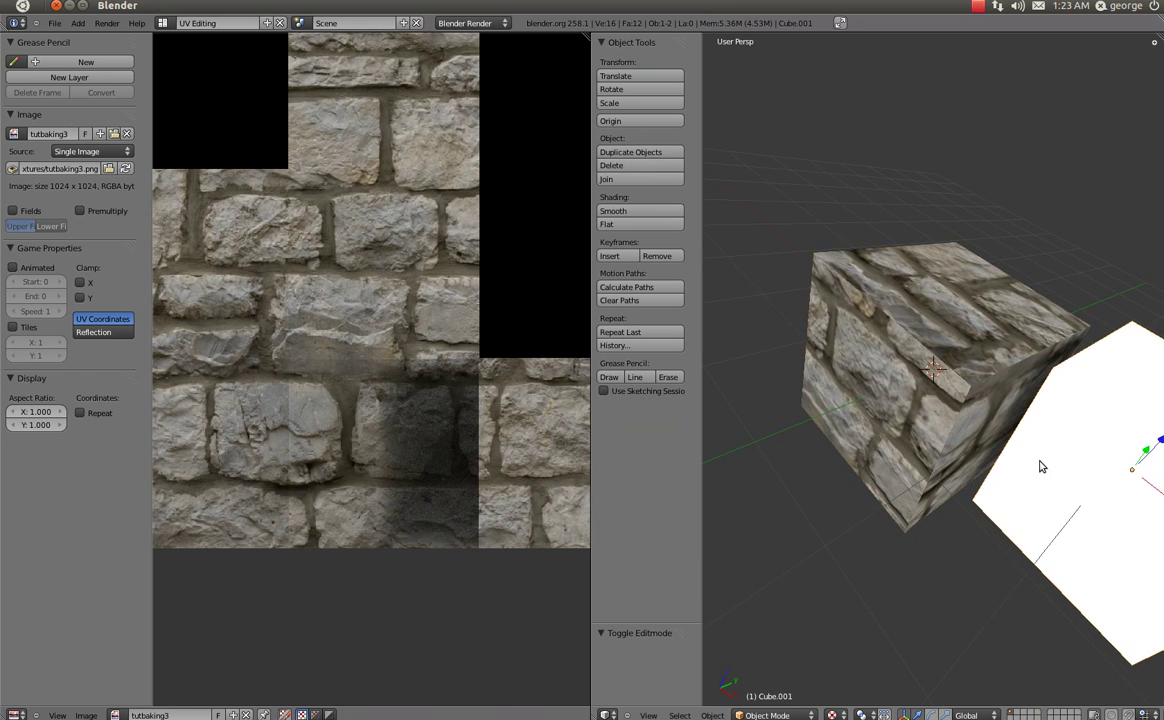
{"action": "scroll", "coordinate": [1091, 467], "scroll_direction": "down", "scroll_amount": 2}
{"action": "left_click_drag", "start_coordinate": [1097, 466], "coordinate": [1161, 531]}
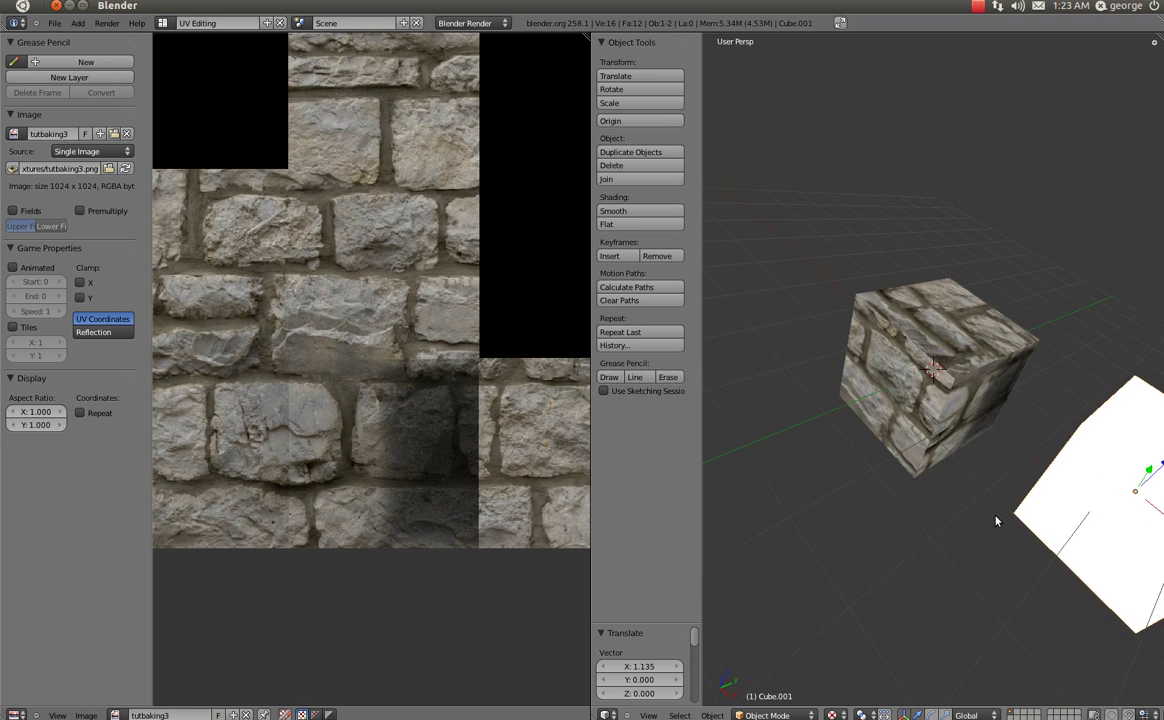
- Examine the stone texture and baked shading on the cube's faces from several angles and distances
{"action": "middle_click_drag", "start_coordinate": [995, 517], "coordinate": [844, 429]}
{"action": "scroll", "coordinate": [923, 503], "scroll_direction": "up", "scroll_amount": 2}
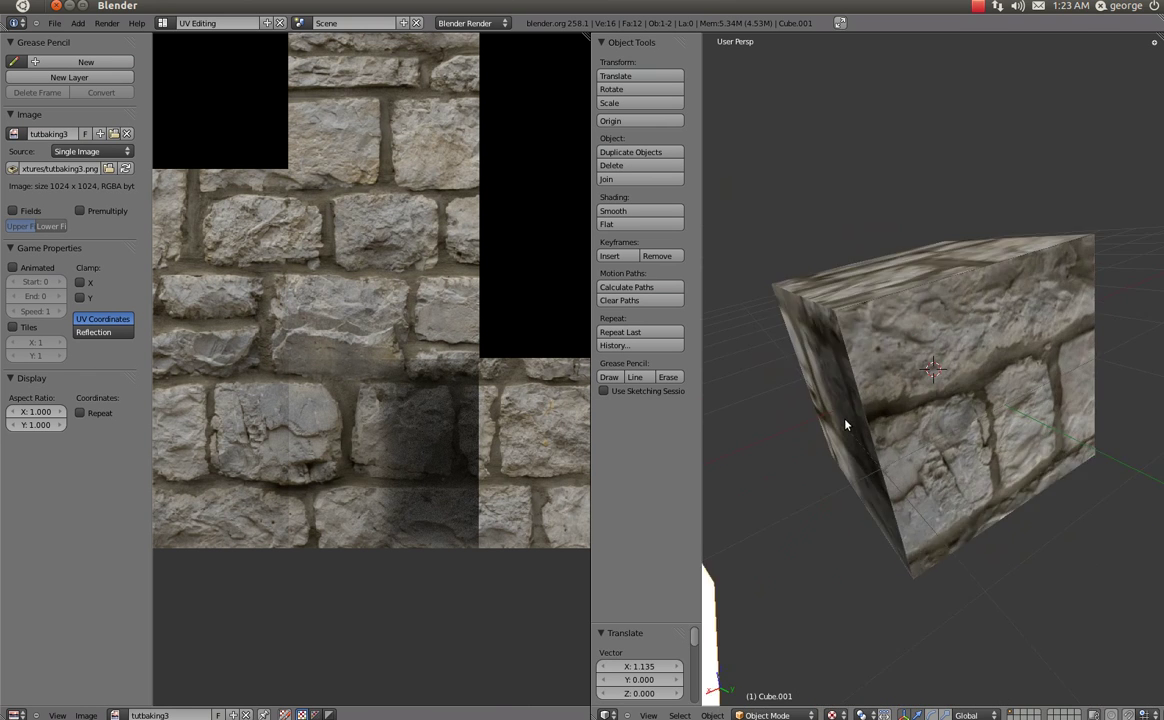
{"action": "scroll", "coordinate": [842, 445], "scroll_direction": "up", "scroll_amount": 8}
{"action": "scroll", "coordinate": [906, 445], "scroll_direction": "down", "scroll_amount": 5}
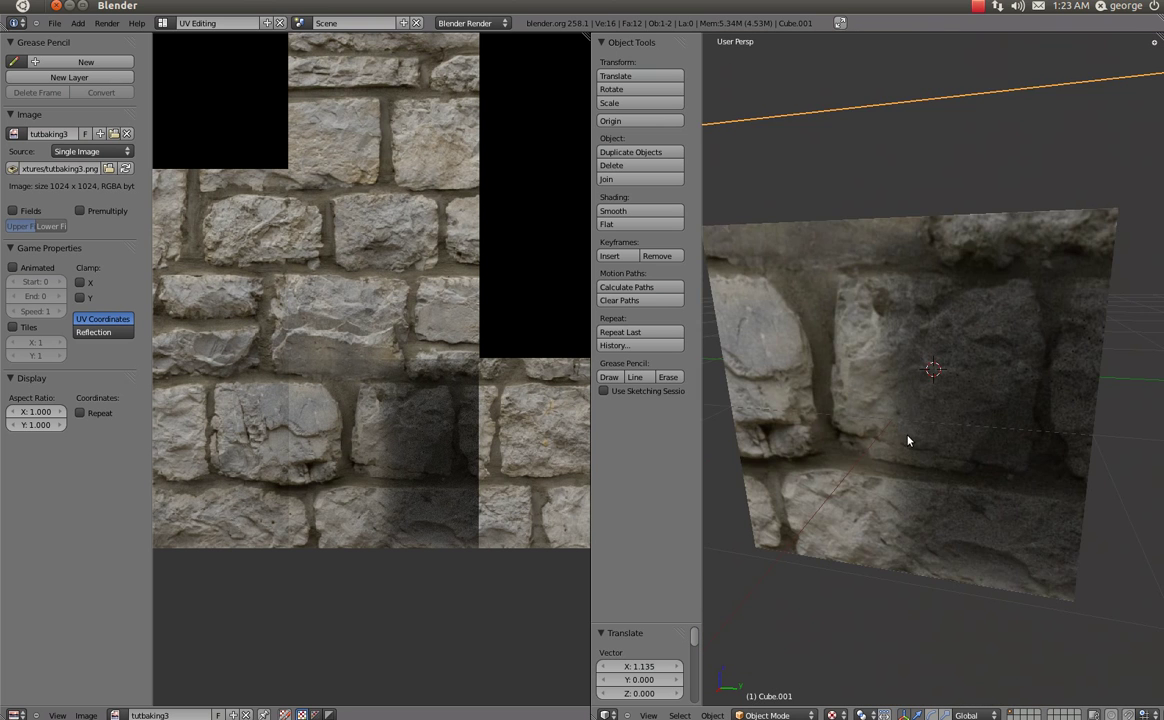
{"action": "scroll", "coordinate": [910, 437], "scroll_direction": "up", "scroll_amount": 2}
{"action": "middle_click_drag", "start_coordinate": [928, 370], "coordinate": [925, 452], "text": "shift"}
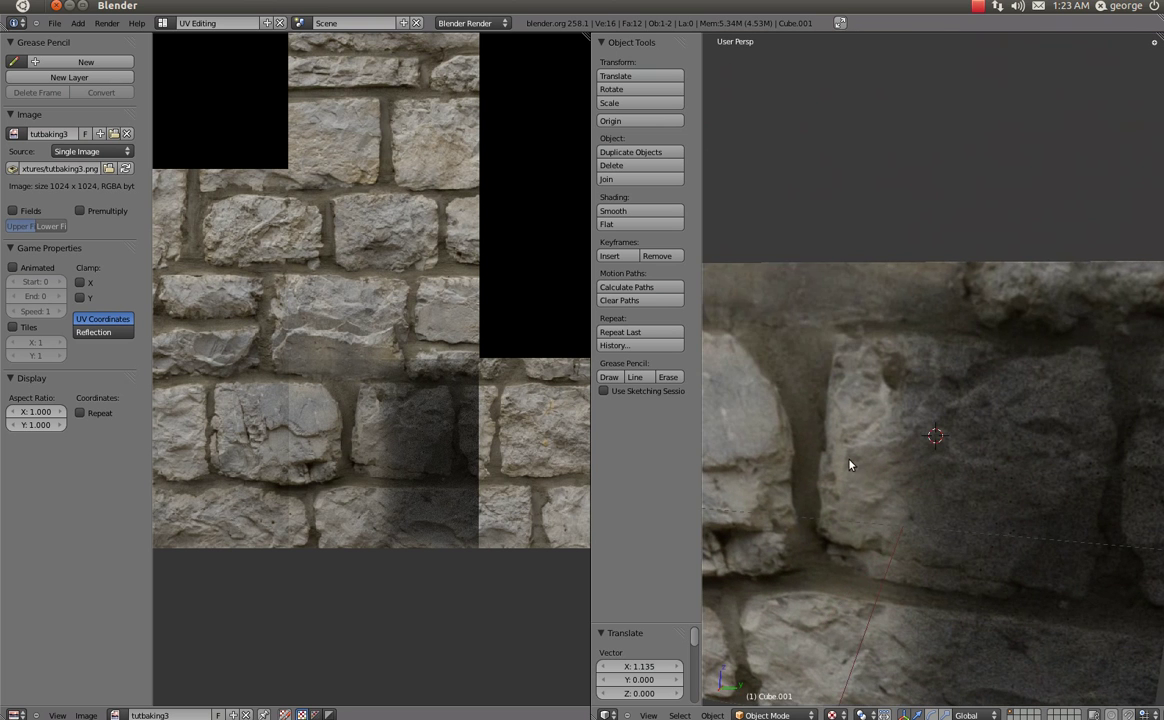
{"action": "scroll", "coordinate": [850, 463], "scroll_direction": "down", "scroll_amount": 4}
{"action": "middle_click_drag", "start_coordinate": [850, 463], "coordinate": [930, 408]}
{"action": "scroll", "coordinate": [892, 474], "scroll_direction": "up", "scroll_amount": 4}
{"action": "scroll", "coordinate": [930, 465], "scroll_direction": "down", "scroll_amount": 3}
{"action": "scroll", "coordinate": [937, 365], "scroll_direction": "down", "scroll_amount": 2}
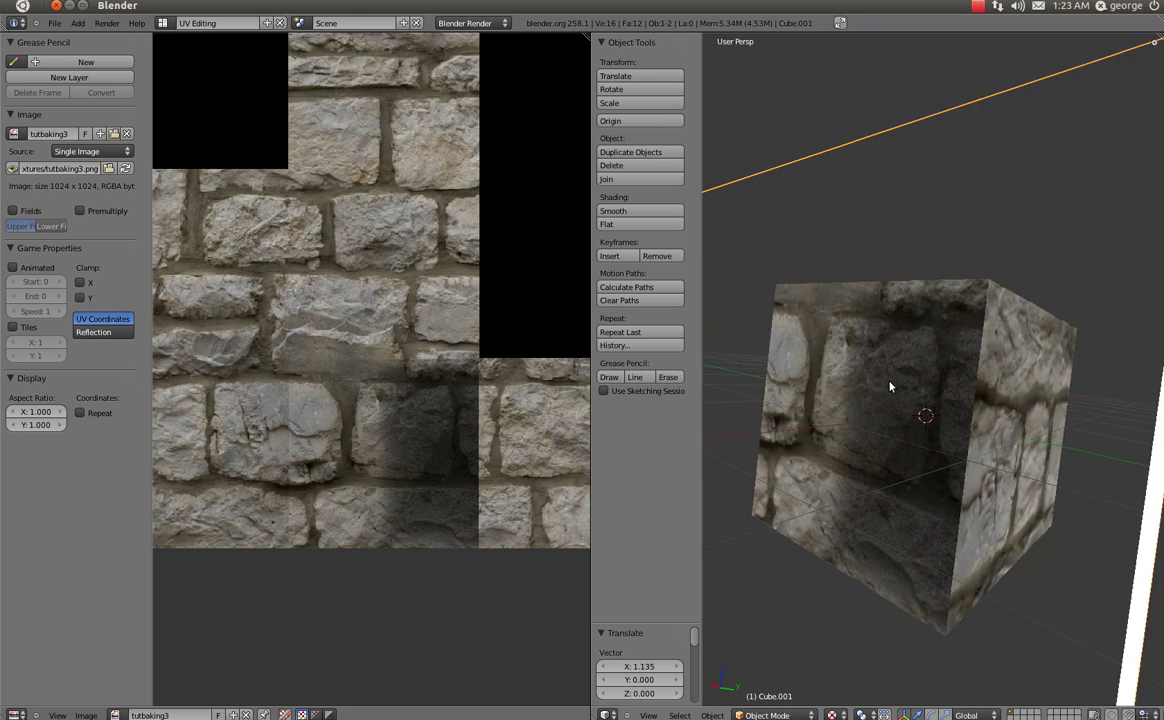